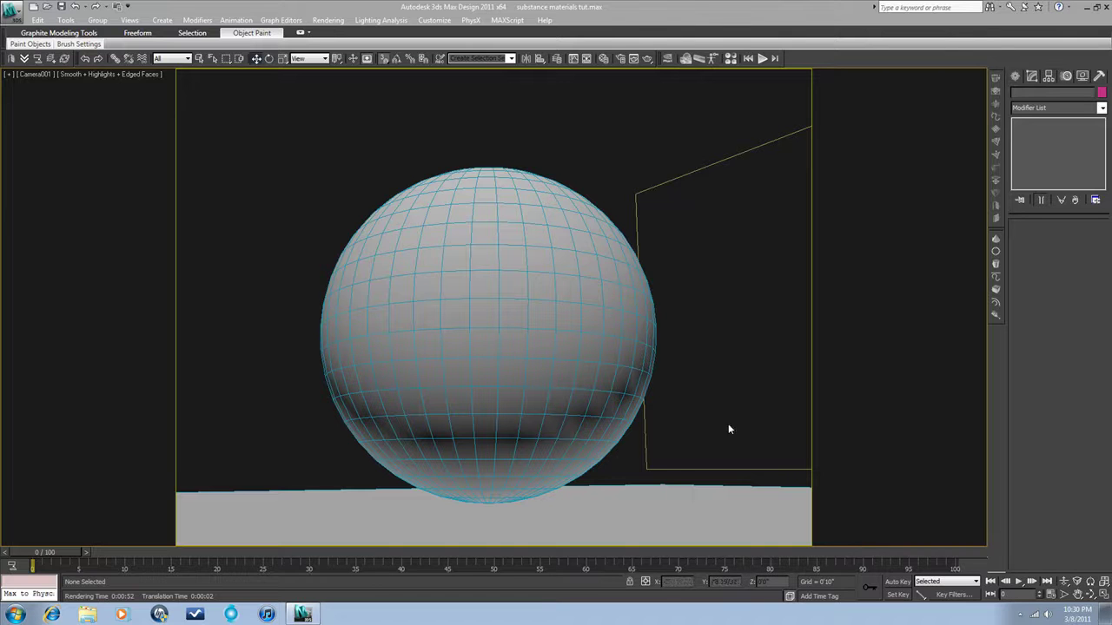
- Select the sphere, render the camera view and close the rendered frame
{"action": "left_click", "coordinate": [547, 277]}
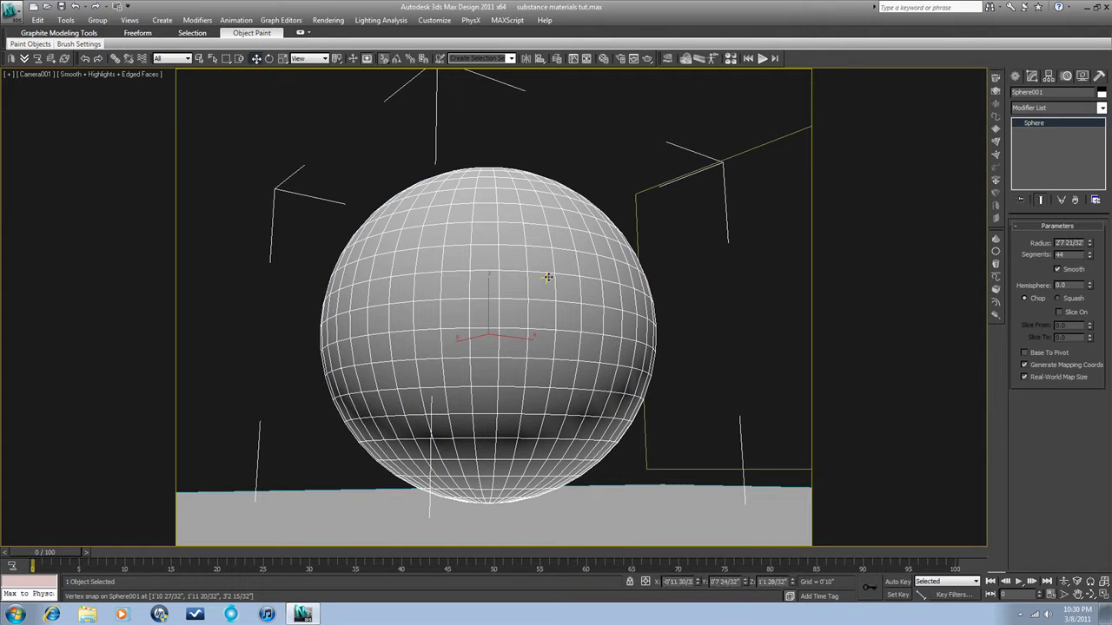
{"action": "left_click", "coordinate": [605, 59]}
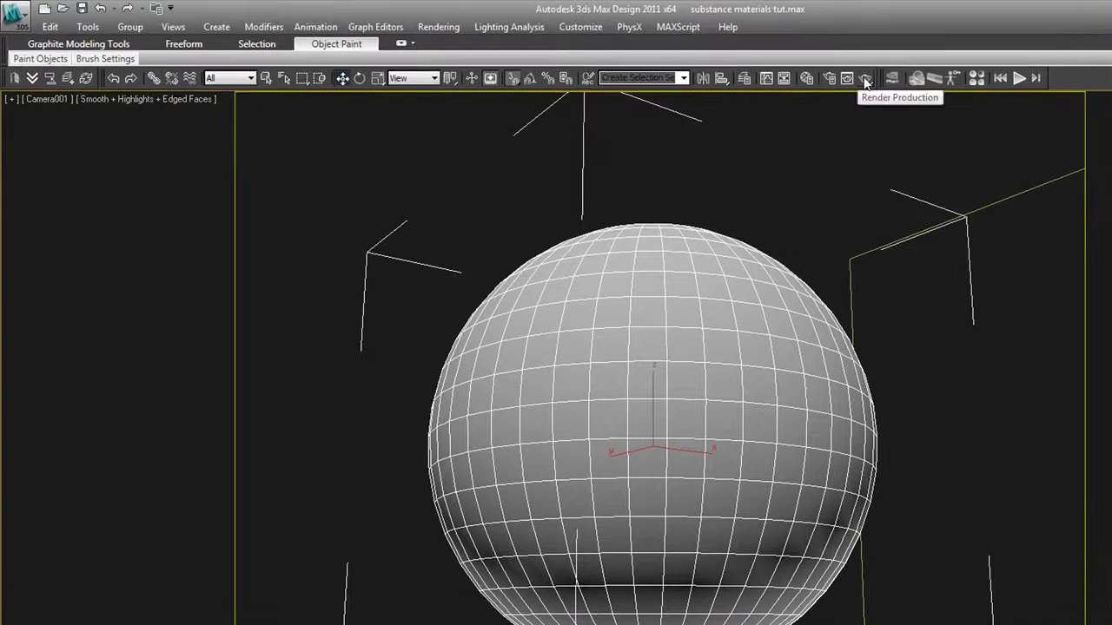
{"action": "left_click", "coordinate": [647, 59]}
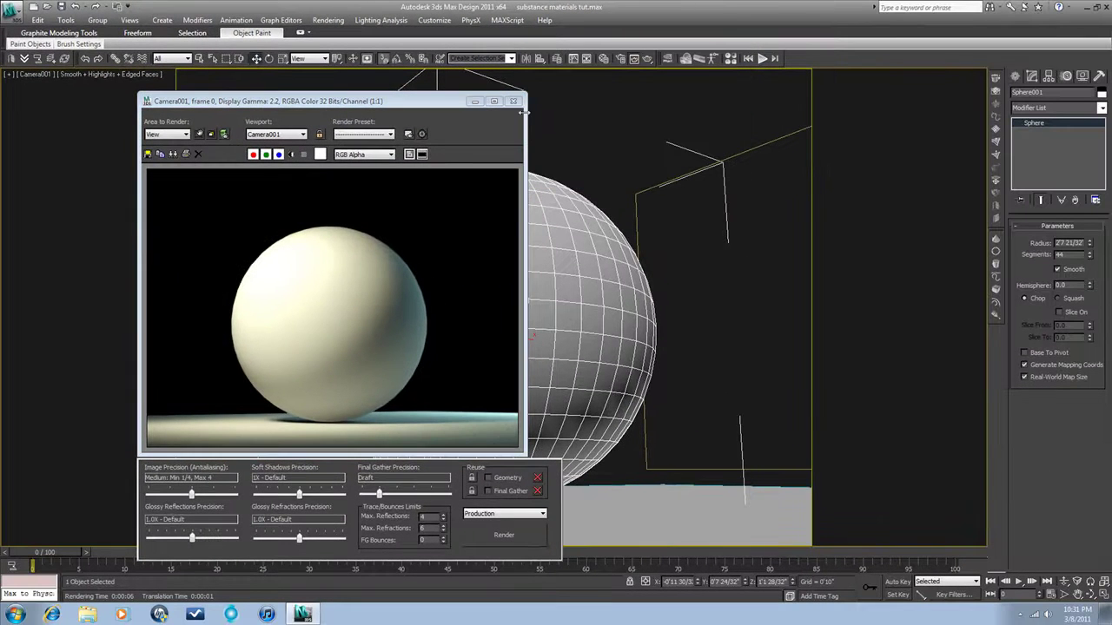
{"action": "left_click", "coordinate": [512, 101]}
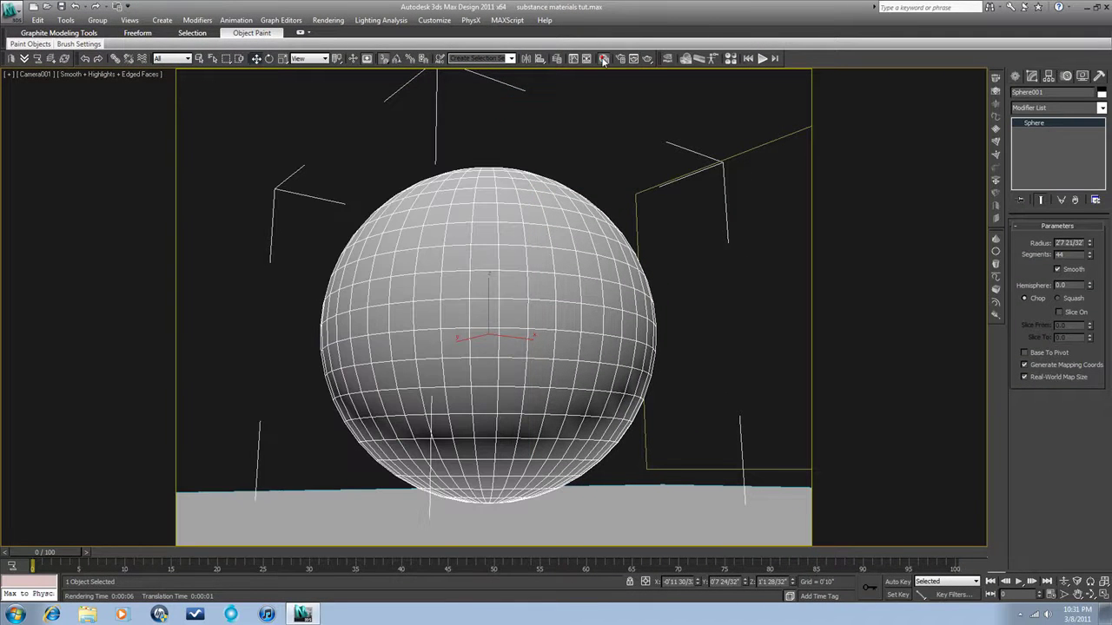
- Open the Material Editor in Slate mode and maximize its window
{"action": "left_click", "coordinate": [604, 58]}
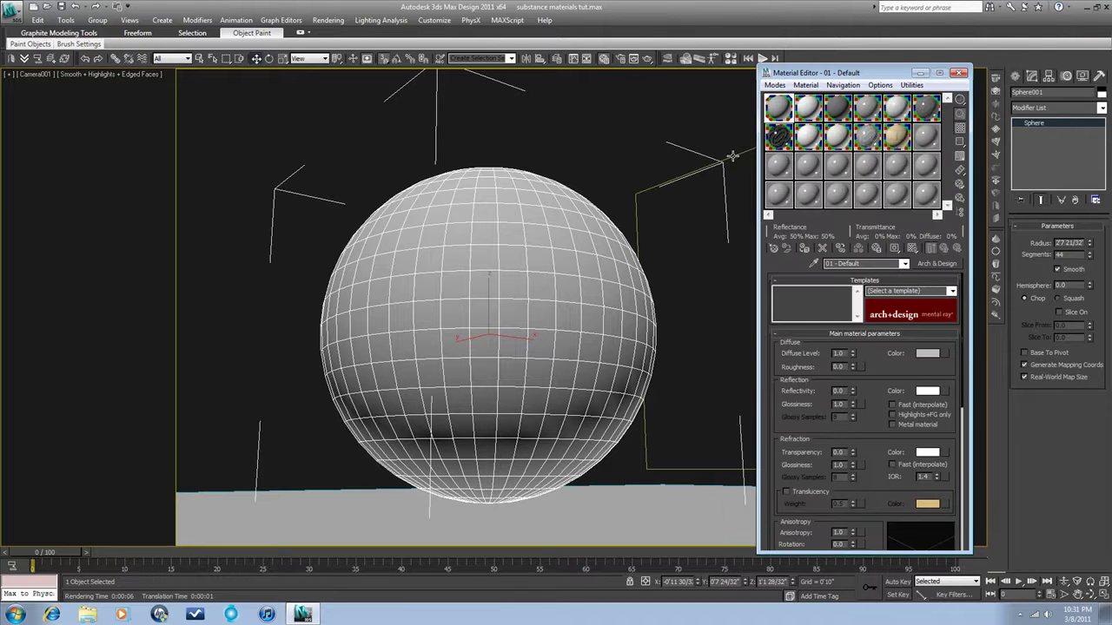
{"action": "left_click", "coordinate": [773, 85]}
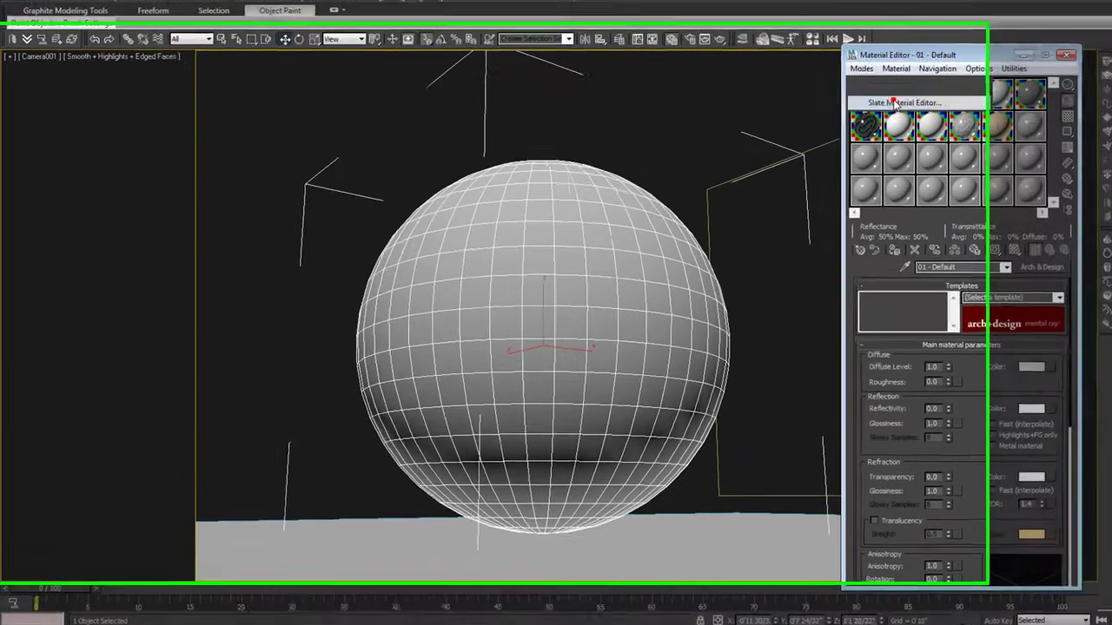
{"action": "left_click", "coordinate": [895, 103]}
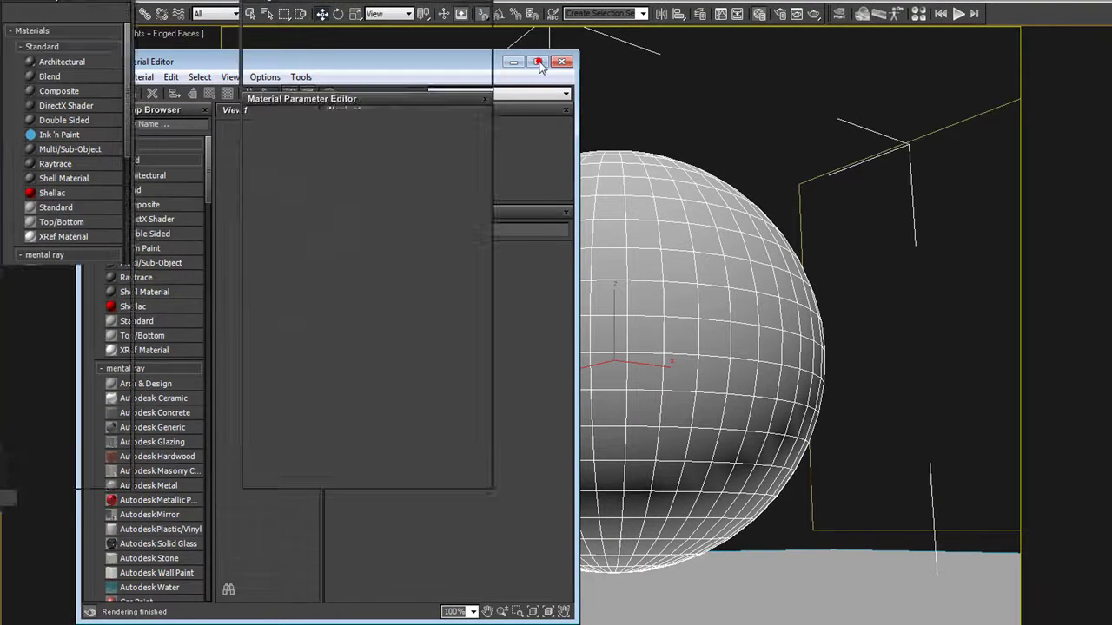
{"action": "left_click", "coordinate": [538, 63]}
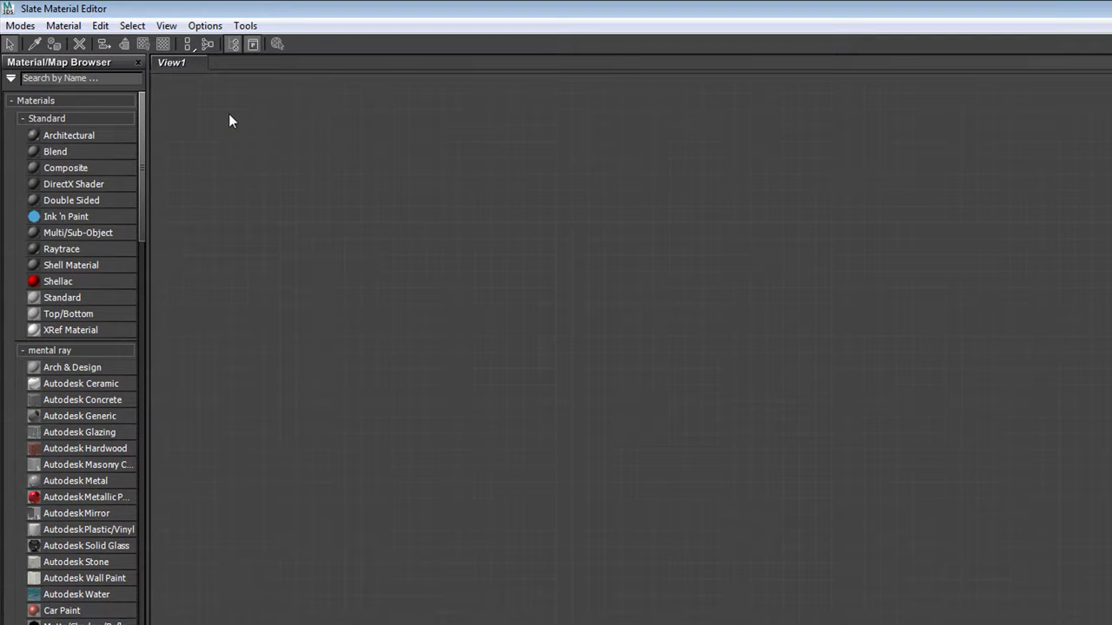
- Create a mental ray Arch & Design material node and place it at the far side of the view, leaving room for its input maps
{"action": "right_click", "coordinate": [518, 379]}
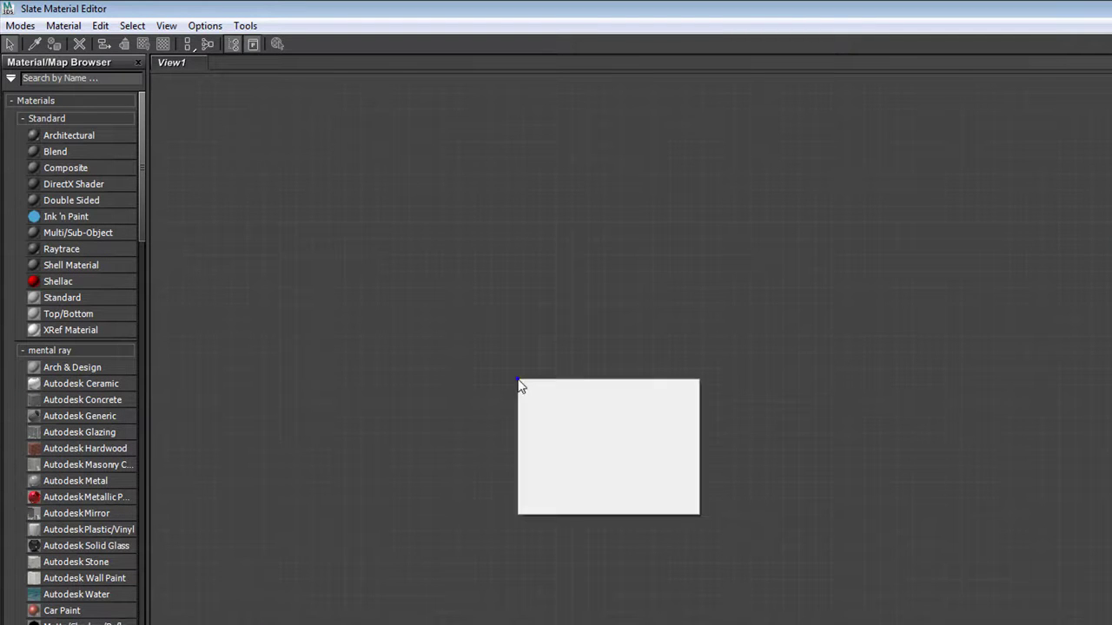
{"action": "mouse_move", "coordinate": [591, 395]}
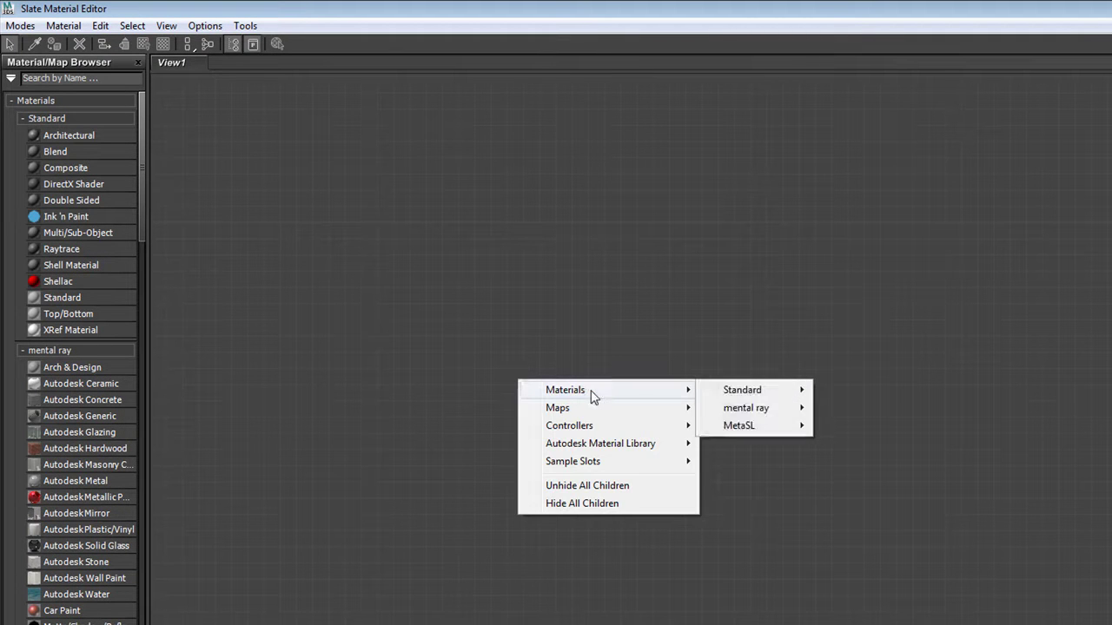
{"action": "mouse_move", "coordinate": [747, 413]}
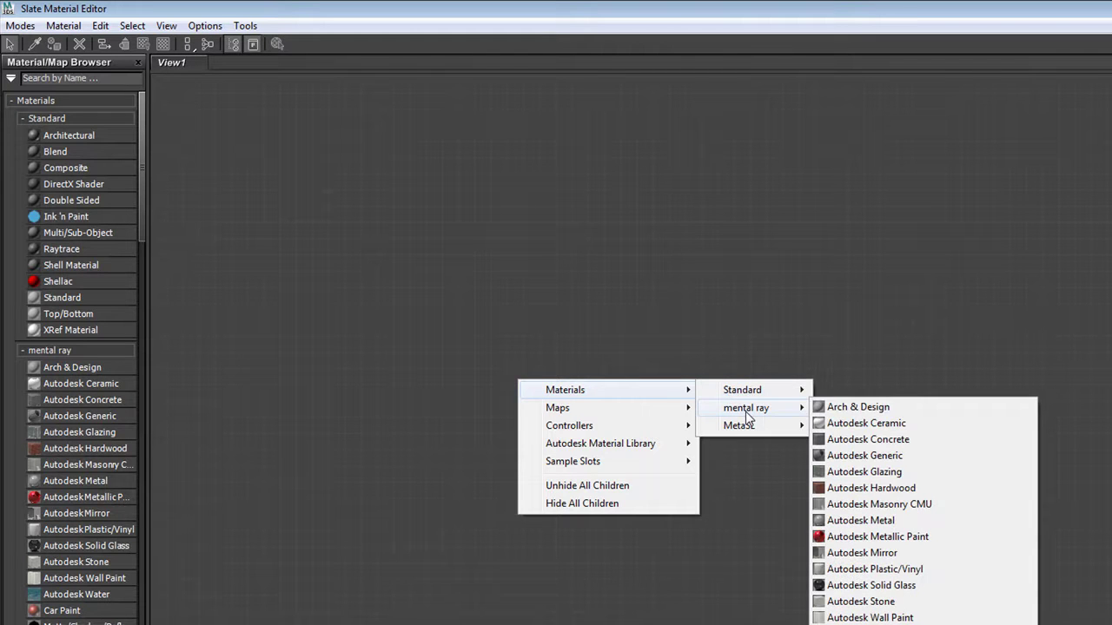
{"action": "left_click", "coordinate": [834, 408]}
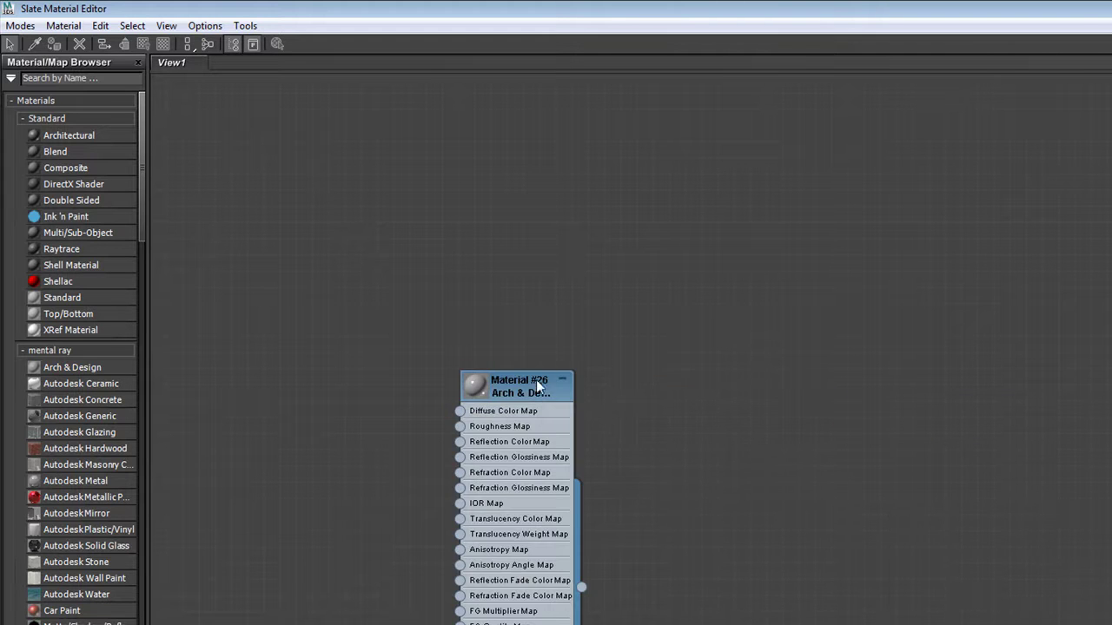
{"action": "left_click_drag", "start_coordinate": [536, 379], "coordinate": [1071, 357]}
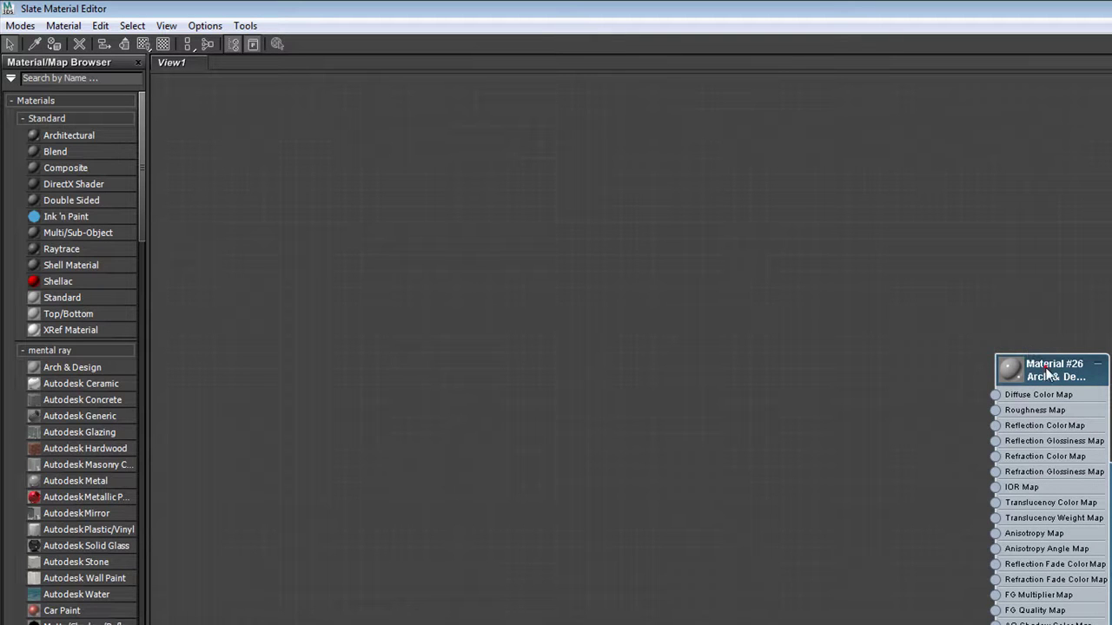
{"action": "left_click_drag", "start_coordinate": [1045, 371], "coordinate": [1055, 326]}
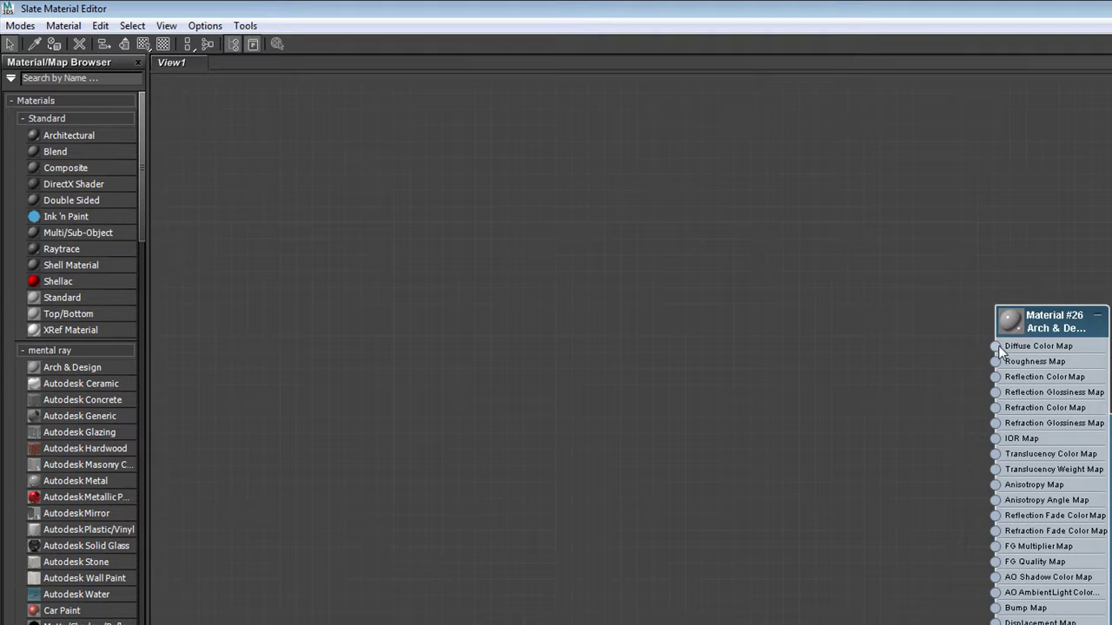
- Add a standard Substance map wired into the material's Diffuse Color Map input
{"action": "left_click_drag", "start_coordinate": [995, 346], "coordinate": [773, 402]}
{"action": "mouse_move", "coordinate": [821, 409]}
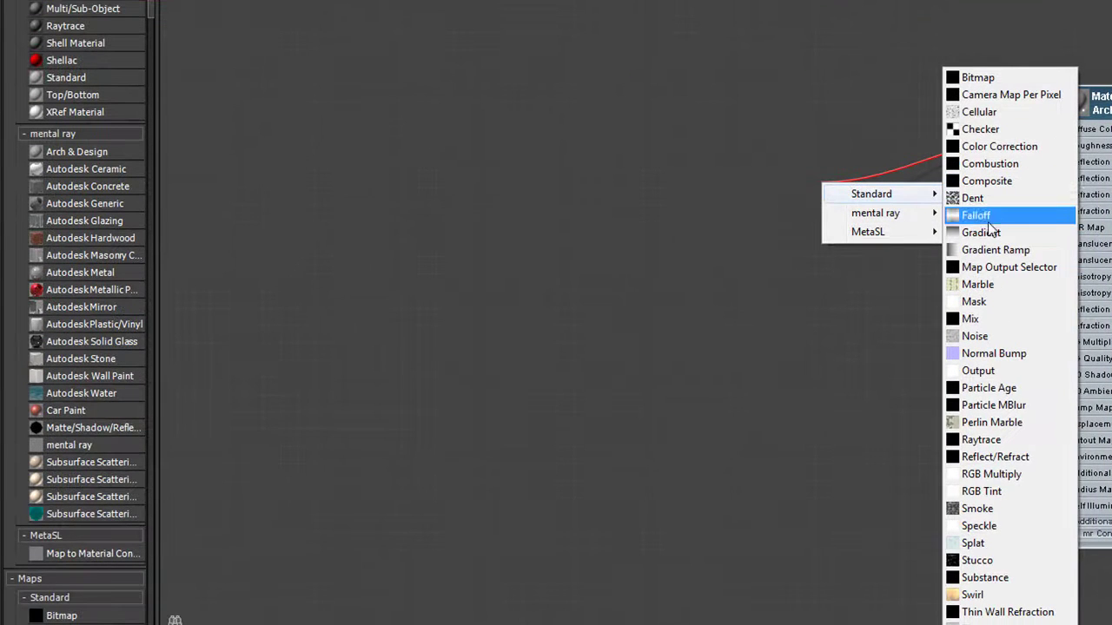
{"action": "left_click", "coordinate": [1028, 578]}
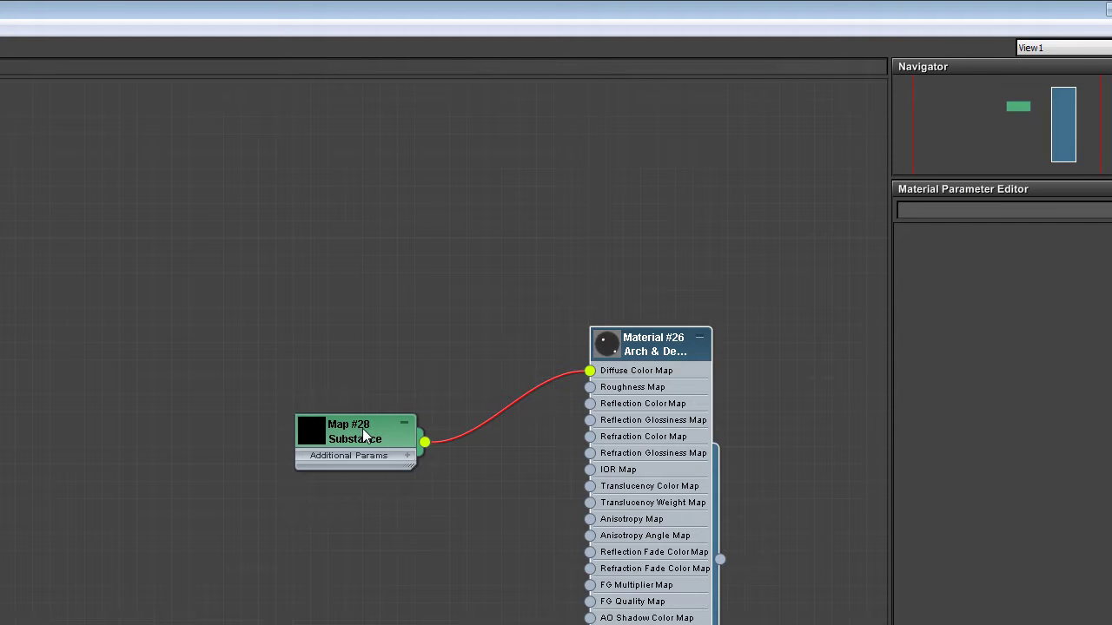
- Load BrickWall_05.sbsar from the Substance textures folder into the Substance map
{"action": "double_click", "coordinate": [362, 429]}
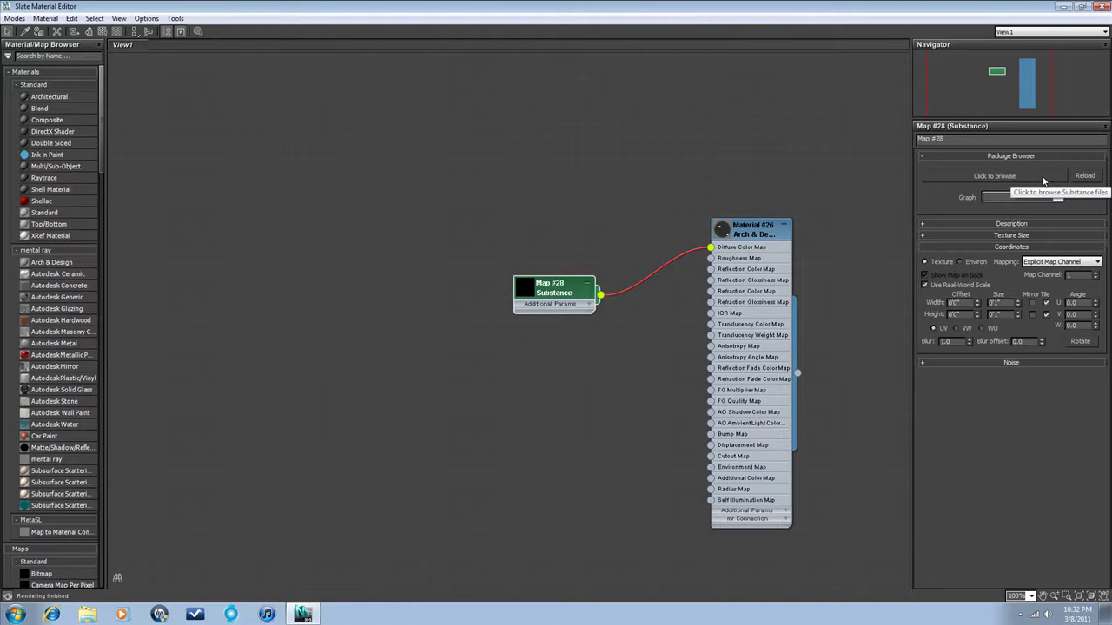
{"action": "left_click", "coordinate": [1042, 176]}
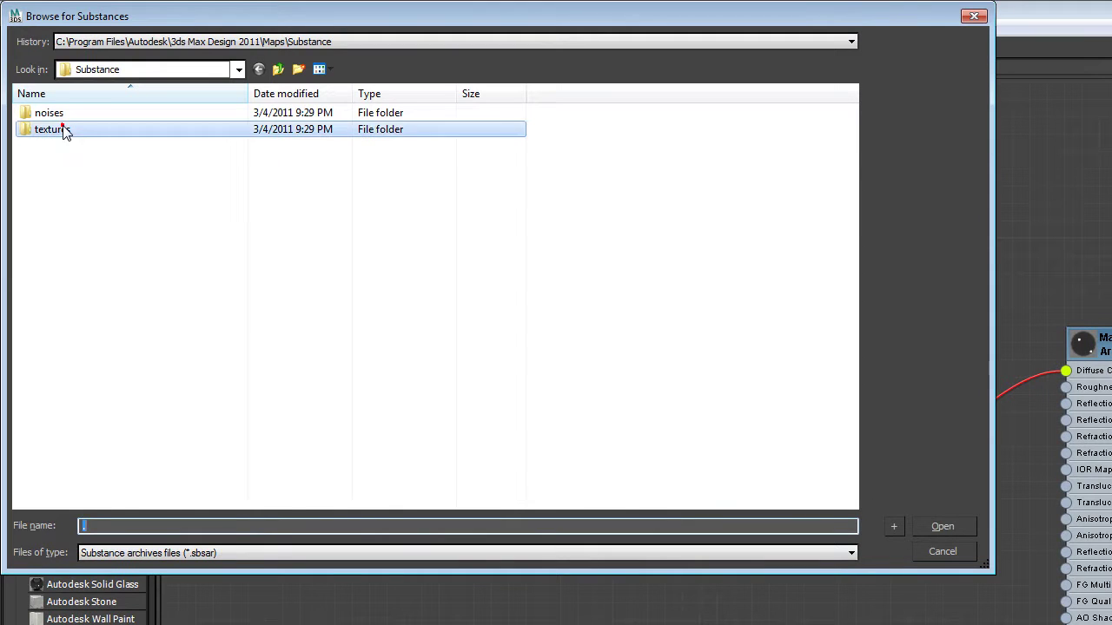
{"action": "double_click", "coordinate": [65, 130]}
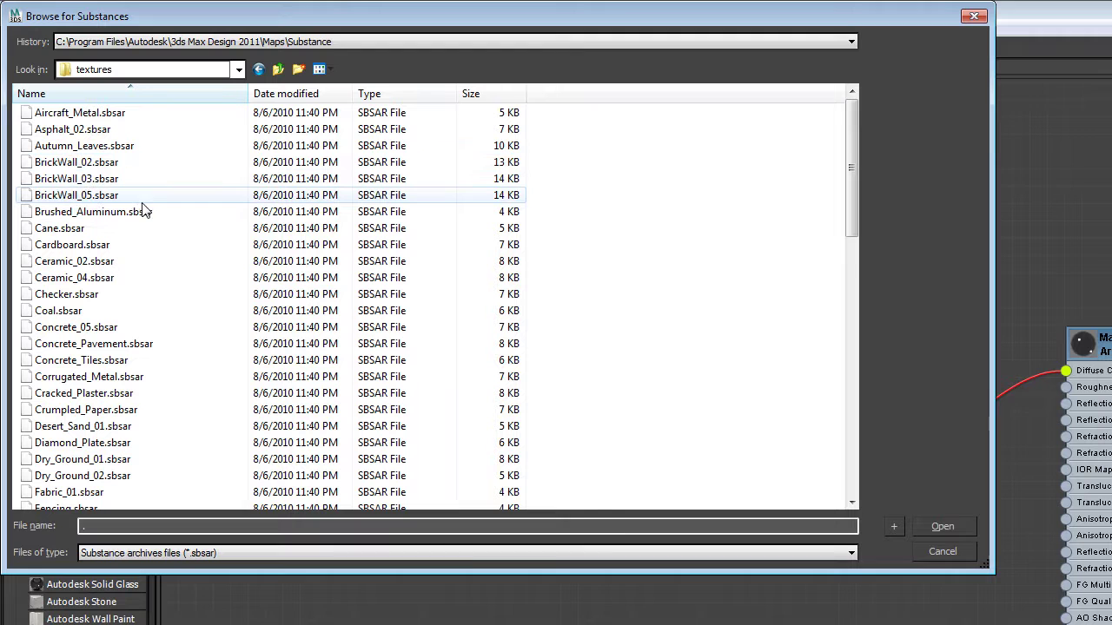
{"action": "double_click", "coordinate": [77, 198]}
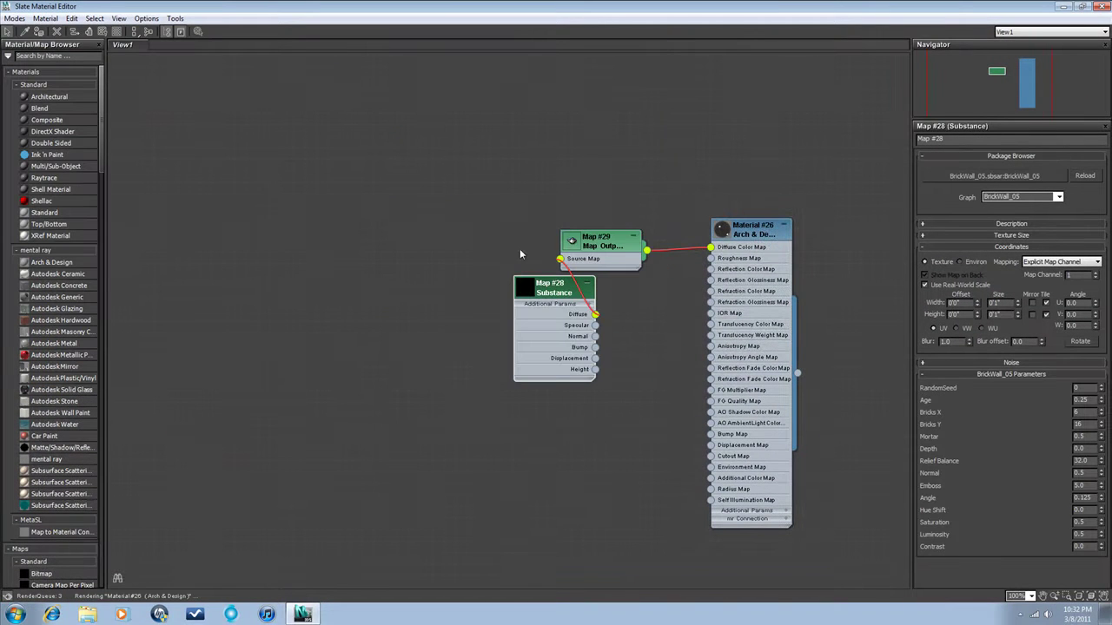
- Space out the Substance node from the Map Output Selector node so their connection is easy to follow
{"action": "left_click_drag", "start_coordinate": [565, 289], "coordinate": [473, 277]}
{"action": "left_click", "coordinate": [606, 245]}
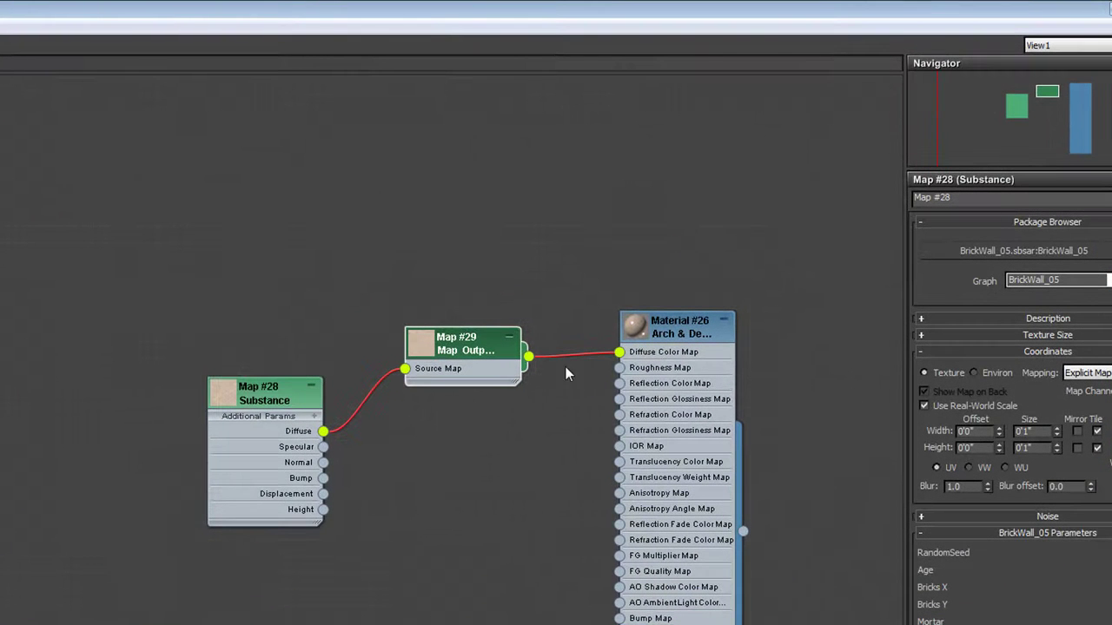
{"action": "left_click_drag", "start_coordinate": [288, 405], "coordinate": [244, 397]}
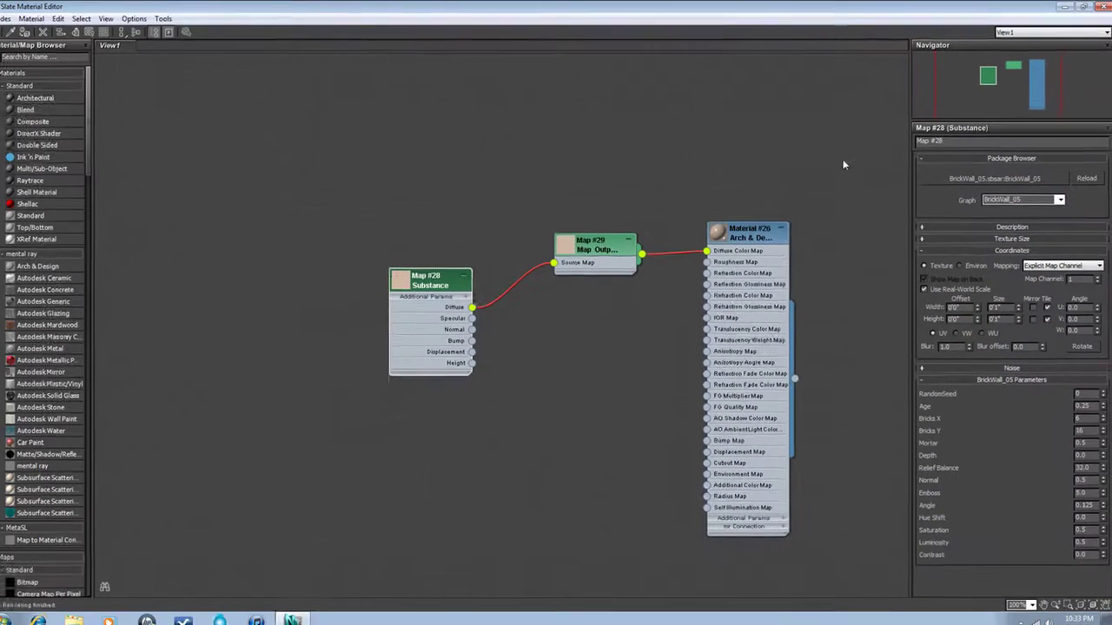
- Restore the Slate window's size and open an enlarged preview of the brick map's sample slot in the Compact Material Editor
{"action": "left_click", "coordinate": [1084, 7]}
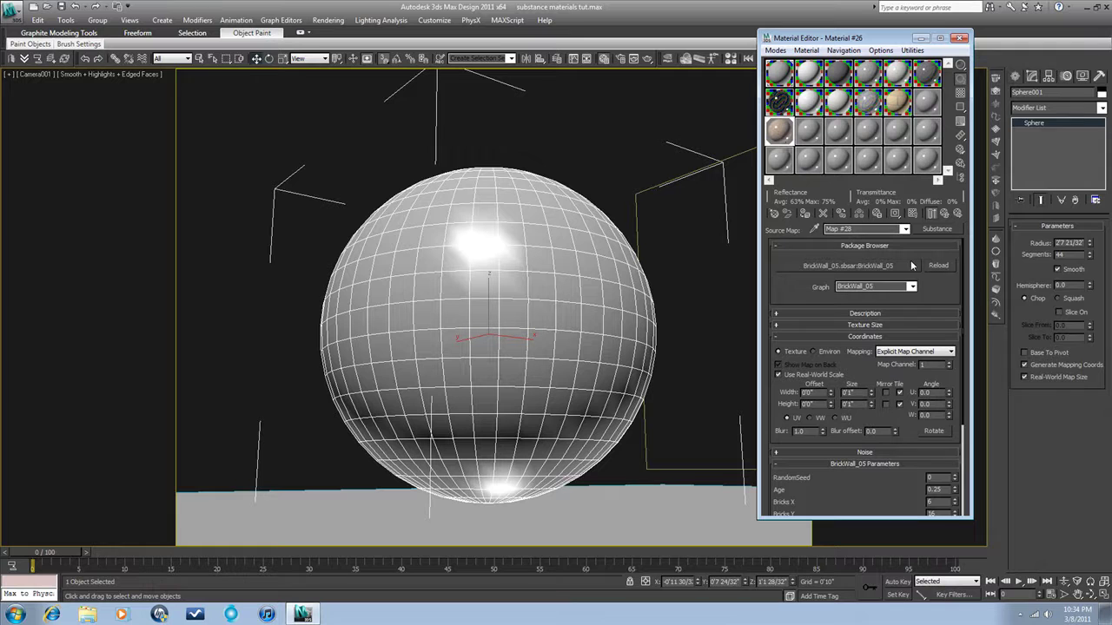
{"action": "left_click_drag", "start_coordinate": [943, 301], "coordinate": [933, 252]}
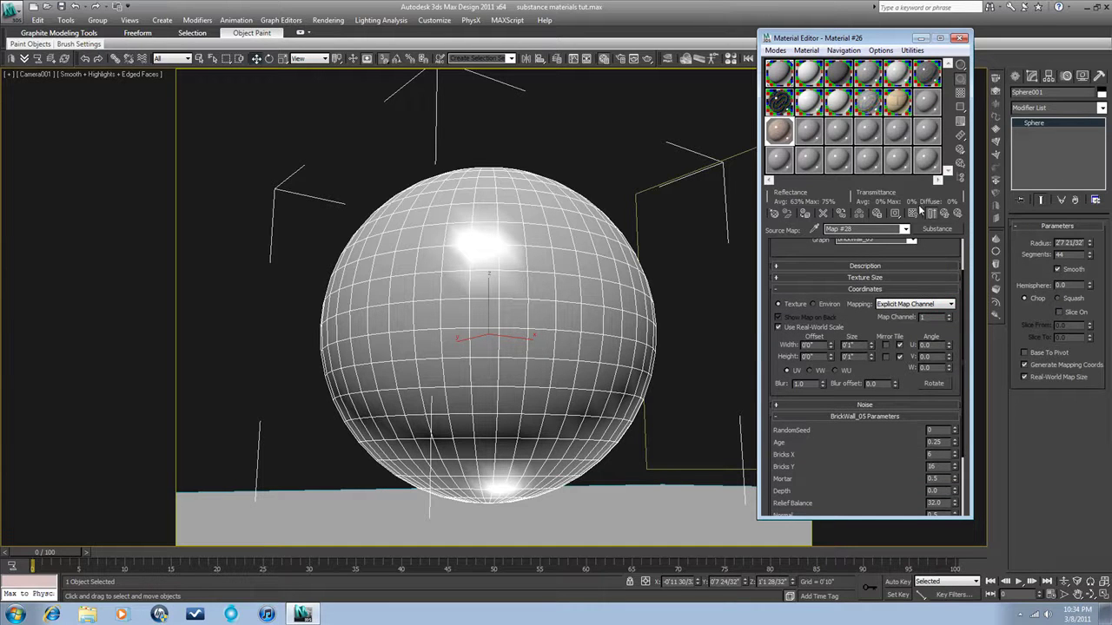
{"action": "double_click", "coordinate": [780, 132]}
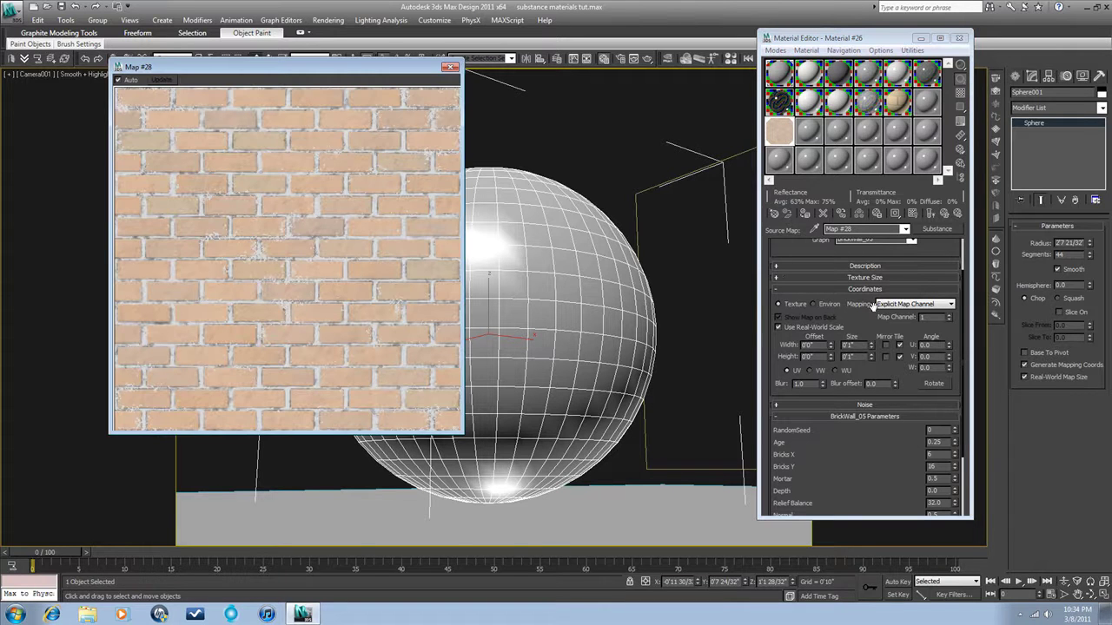
- Set the Age in the BrickWall_05 parameters to 1.0
{"action": "left_click_drag", "start_coordinate": [870, 317], "coordinate": [851, 229]}
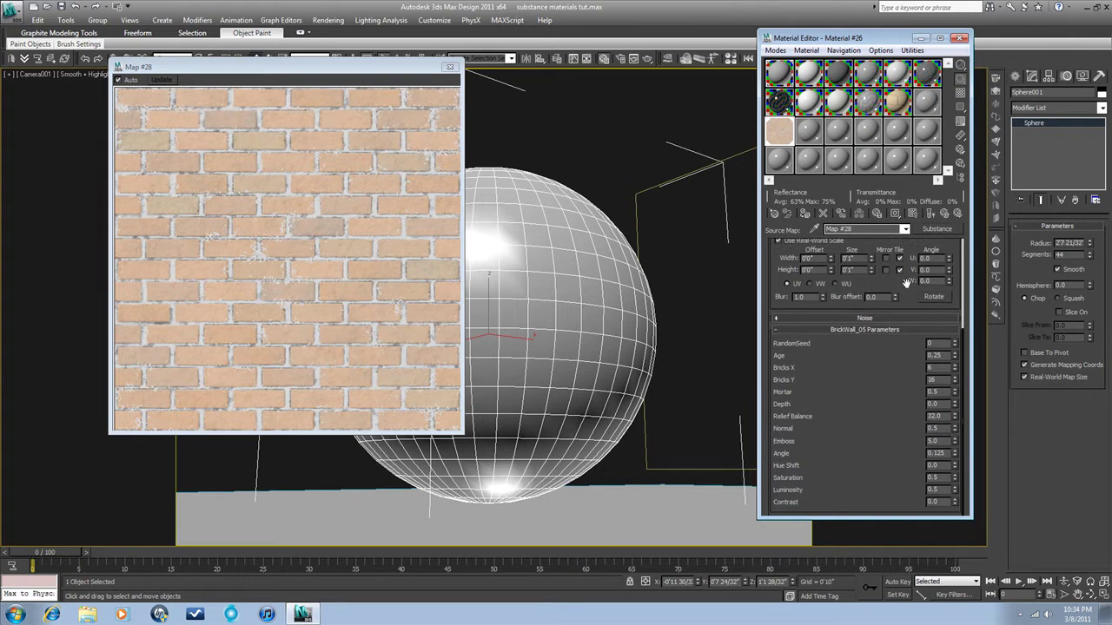
{"action": "left_click_drag", "start_coordinate": [947, 355], "coordinate": [889, 347]}
{"action": "type", "text": "11"}
{"action": "key", "text": "Return"}
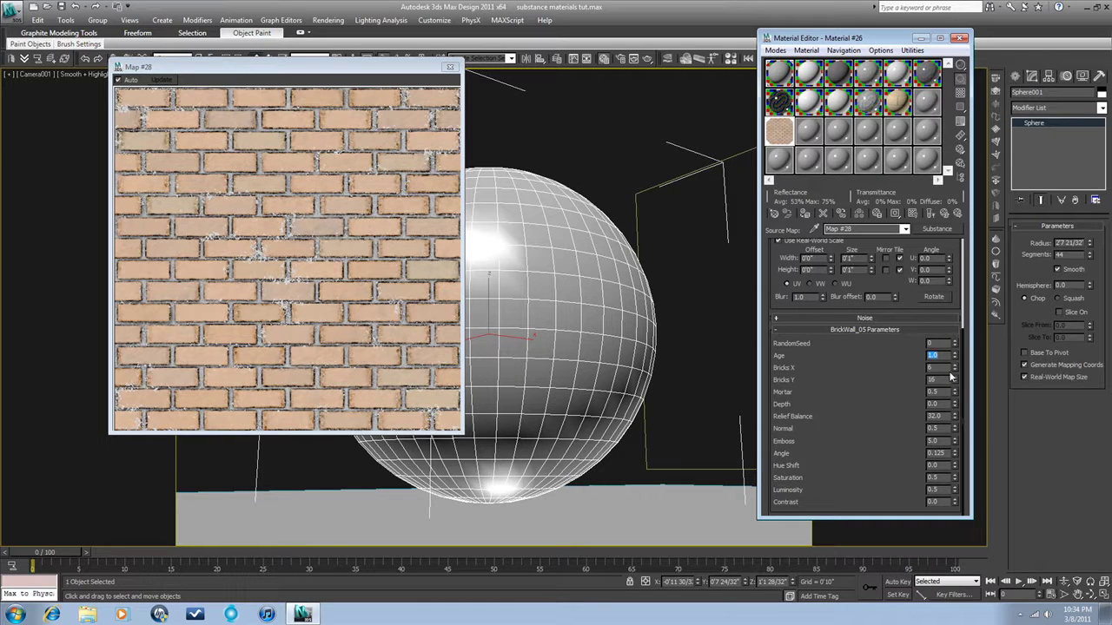
- Set the brick wall's Bricks X to 10 and Bricks Y to 20
{"action": "double_click", "coordinate": [935, 368]}
{"action": "type", "text": "10"}
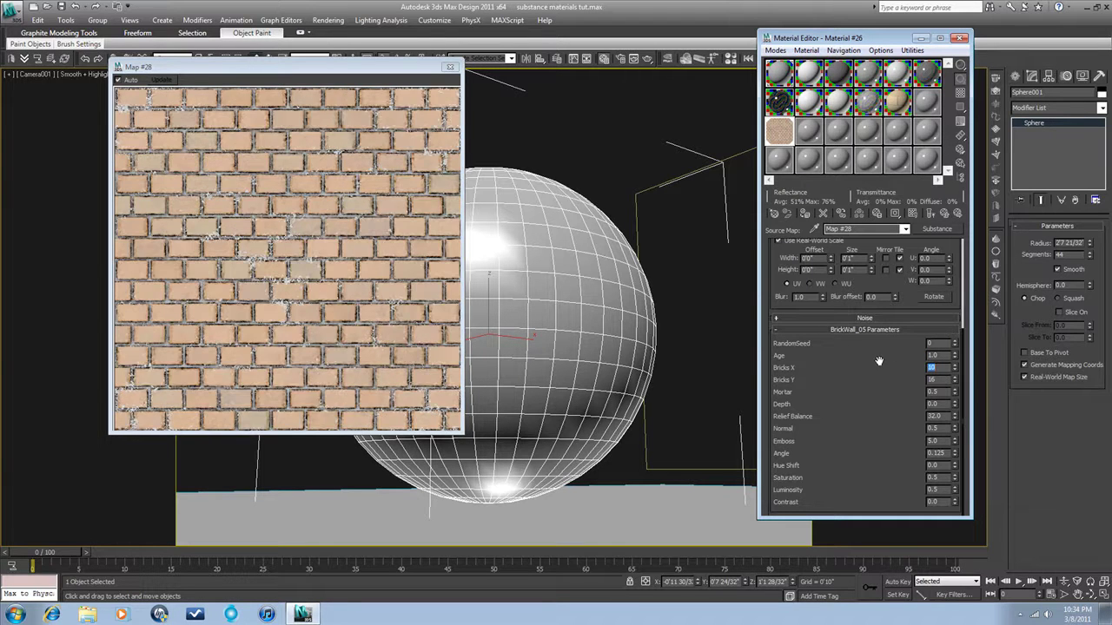
{"action": "key", "text": "Tab"}
{"action": "type", "text": "20"}
{"action": "key", "text": "Return"}
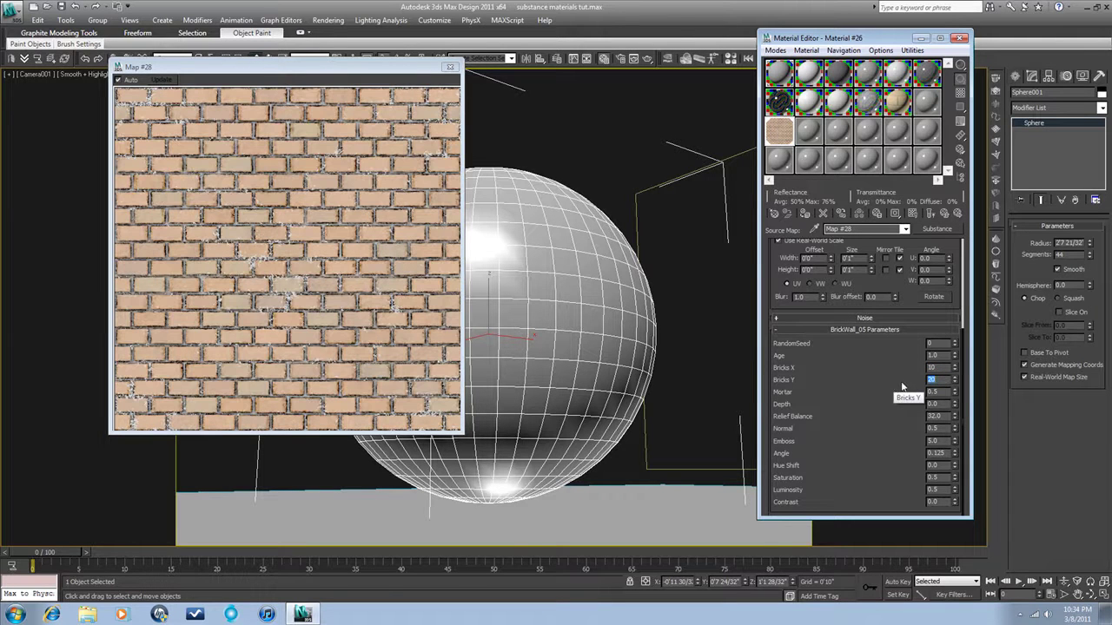
- Try the brick wall's Mortar at 1.0, and settle on a value of 0.25
{"action": "left_click", "coordinate": [938, 392]}
{"action": "type", "text": "1"}
{"action": "key", "text": "Return"}
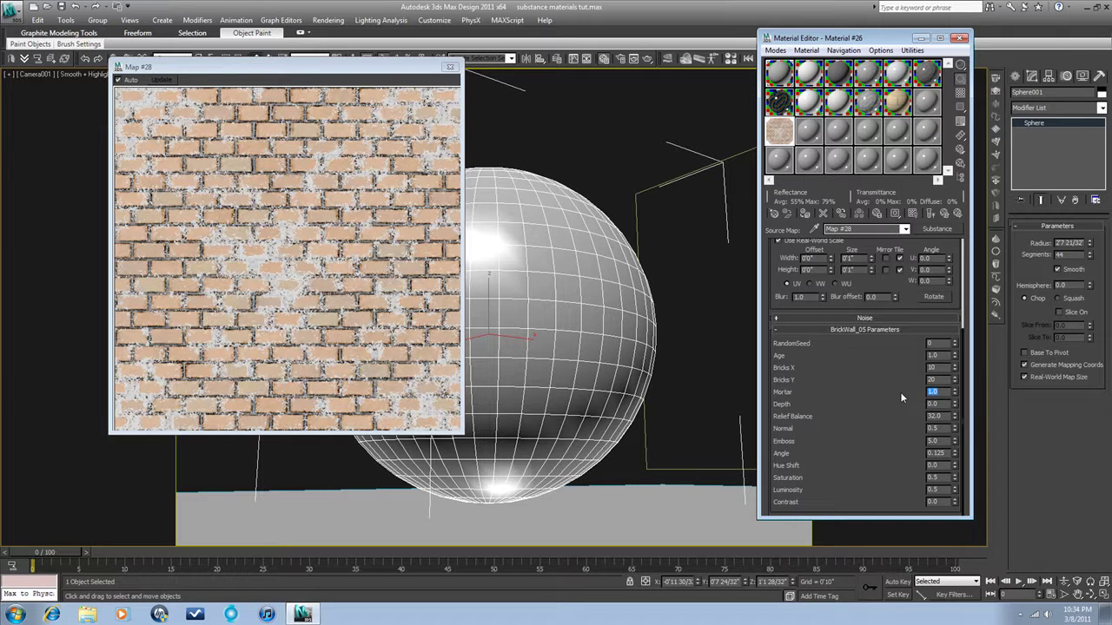
{"action": "type", "text": "0.25"}
{"action": "key", "text": "Return"}
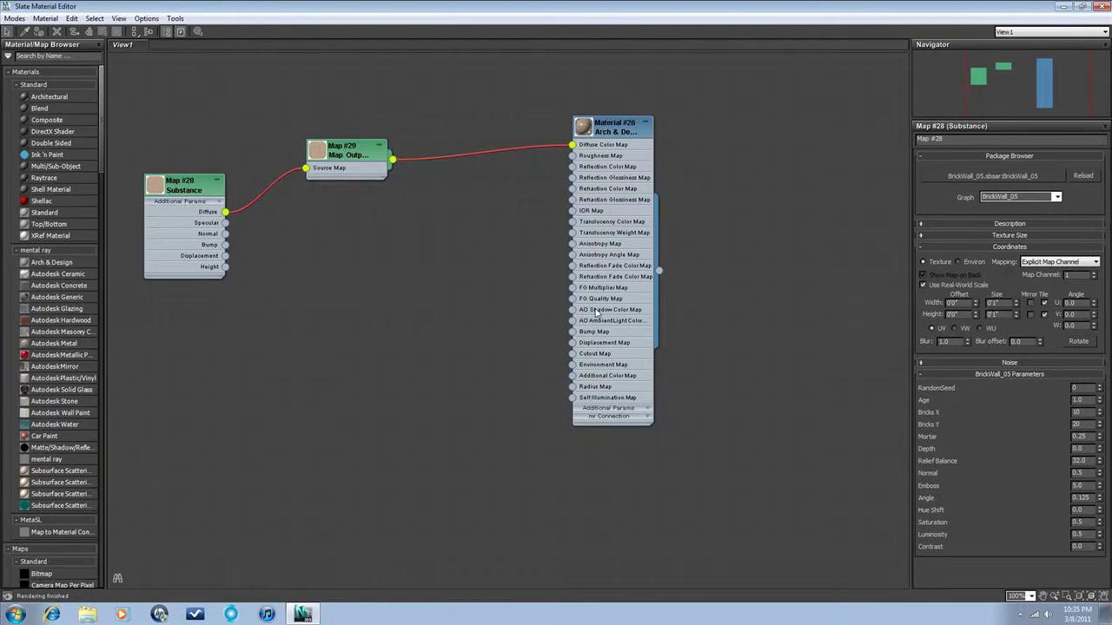
- Open the Map Output Selector's preview window in the Slate editor, enlarge it to inspect the bricks, and close it
{"action": "right_click", "coordinate": [341, 153]}
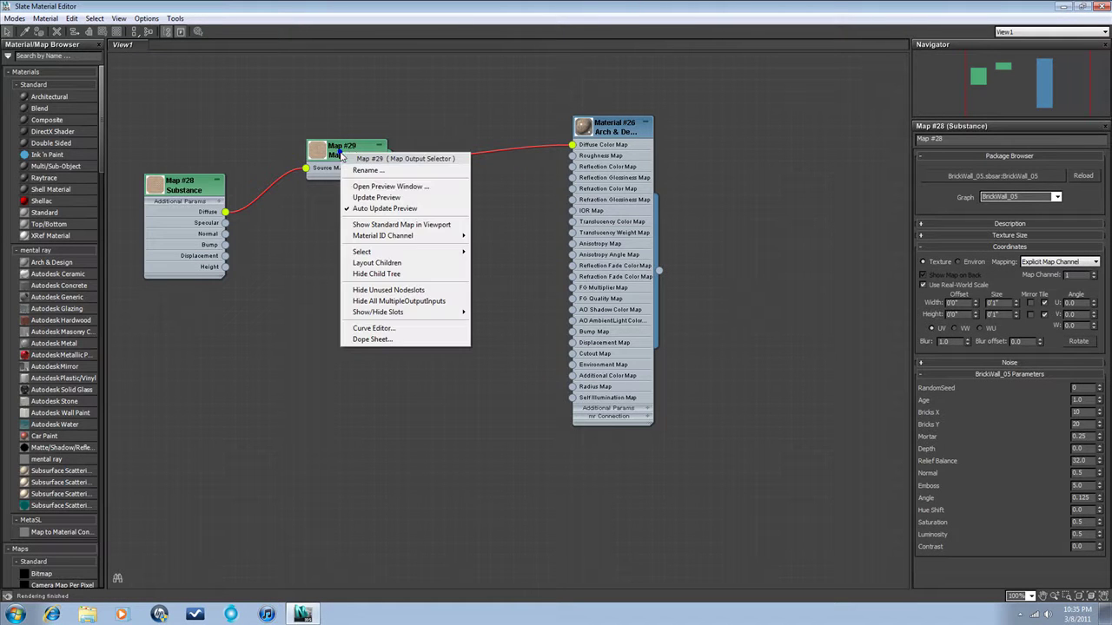
{"action": "left_click", "coordinate": [399, 188]}
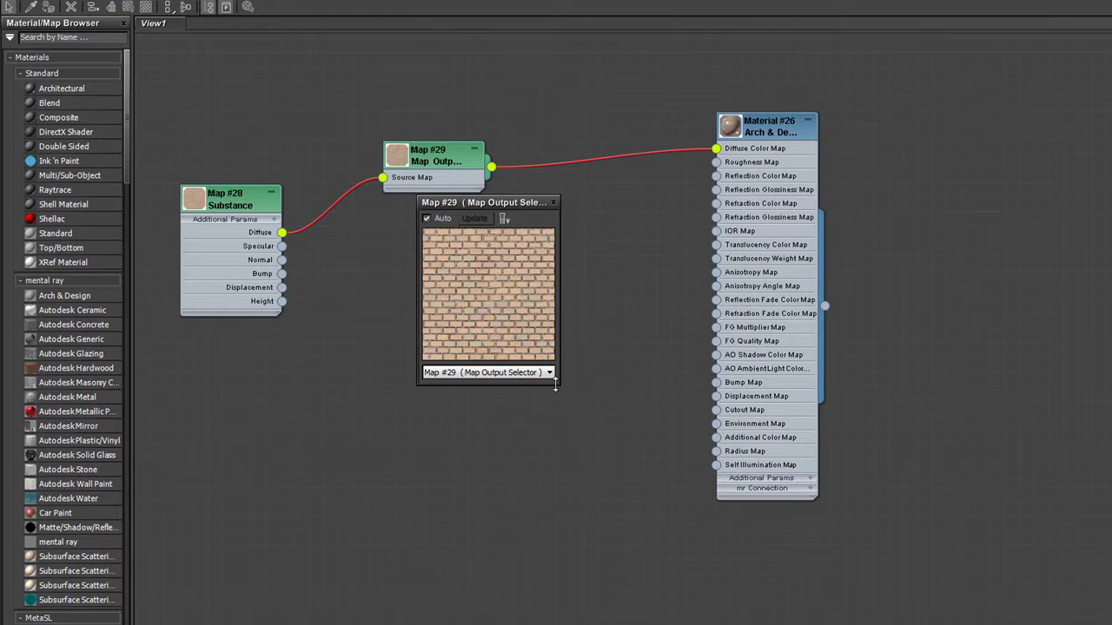
{"action": "left_click_drag", "start_coordinate": [558, 388], "coordinate": [693, 521]}
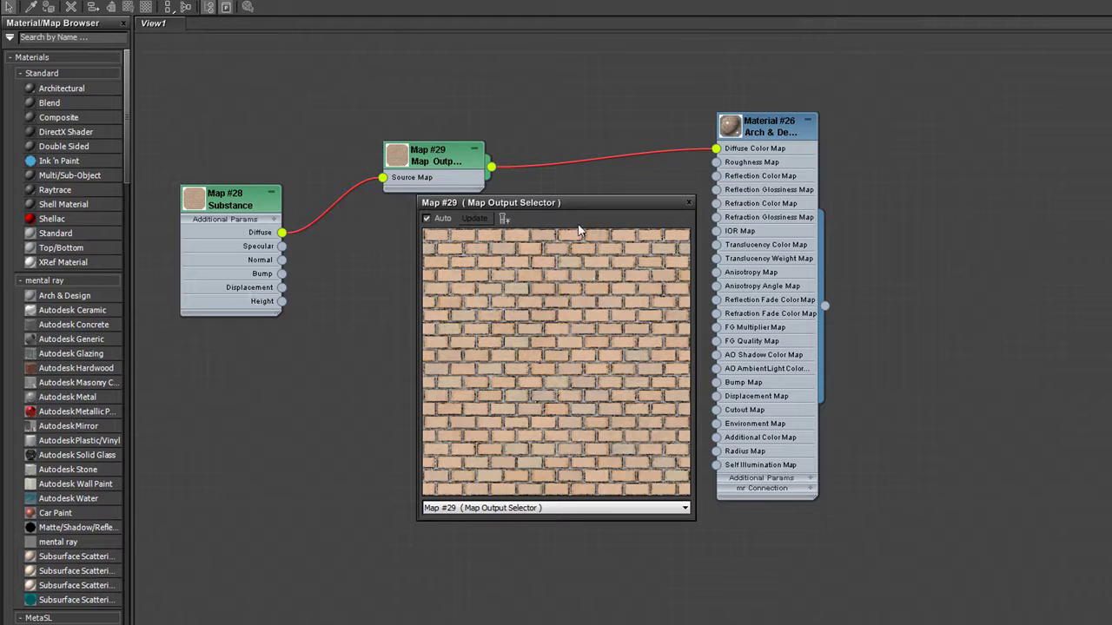
{"action": "left_click", "coordinate": [689, 203]}
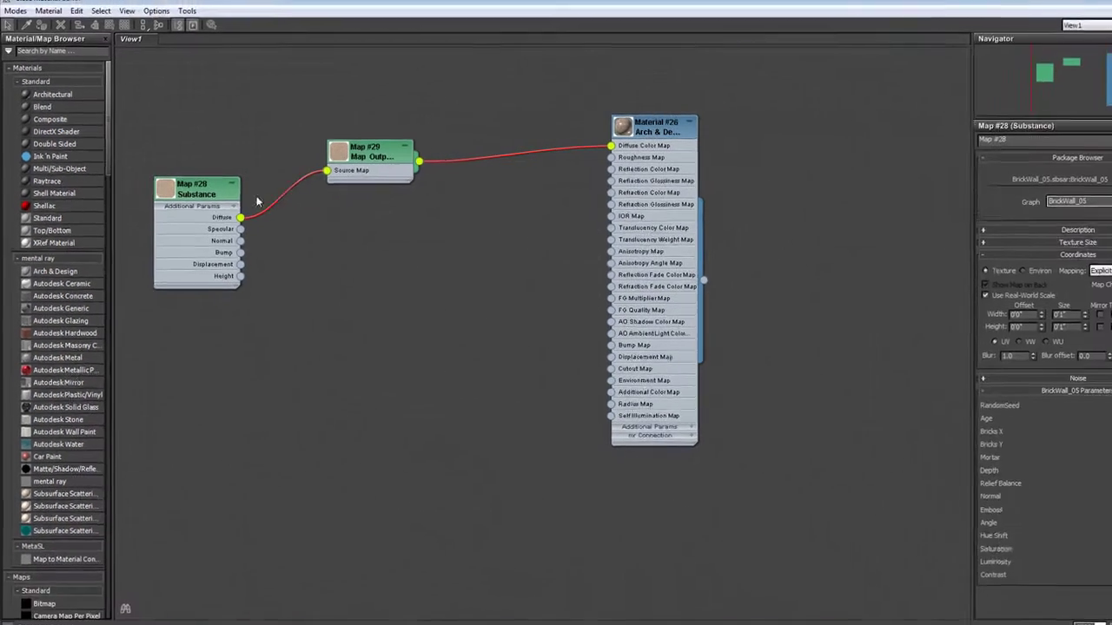
- Wire the Substance map's Specular output to the Arch & Design material's Reflection Glossiness Map input and arrange the nodes neatly
{"action": "left_click_drag", "start_coordinate": [280, 245], "coordinate": [662, 255]}
{"action": "left_click_drag", "start_coordinate": [531, 231], "coordinate": [572, 177]}
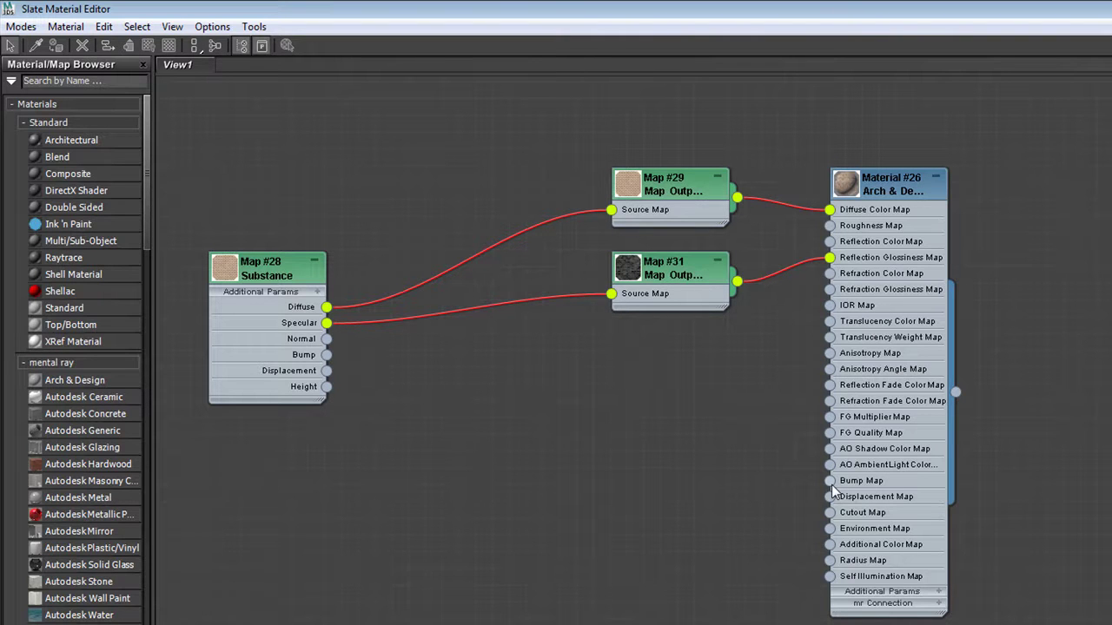
- Add a Normal Bump map to the material's Bump Map input, feeding the Substance's Normal output into Normal and Bump into Additional Bump
{"action": "left_click_drag", "start_coordinate": [831, 485], "coordinate": [723, 465]}
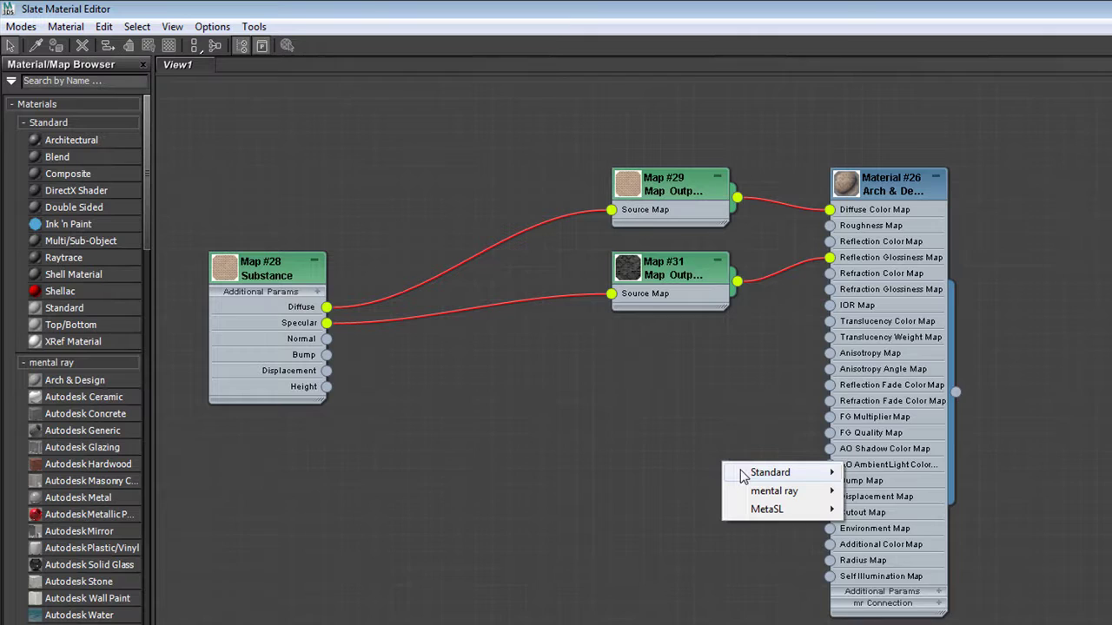
{"action": "mouse_move", "coordinate": [744, 478]}
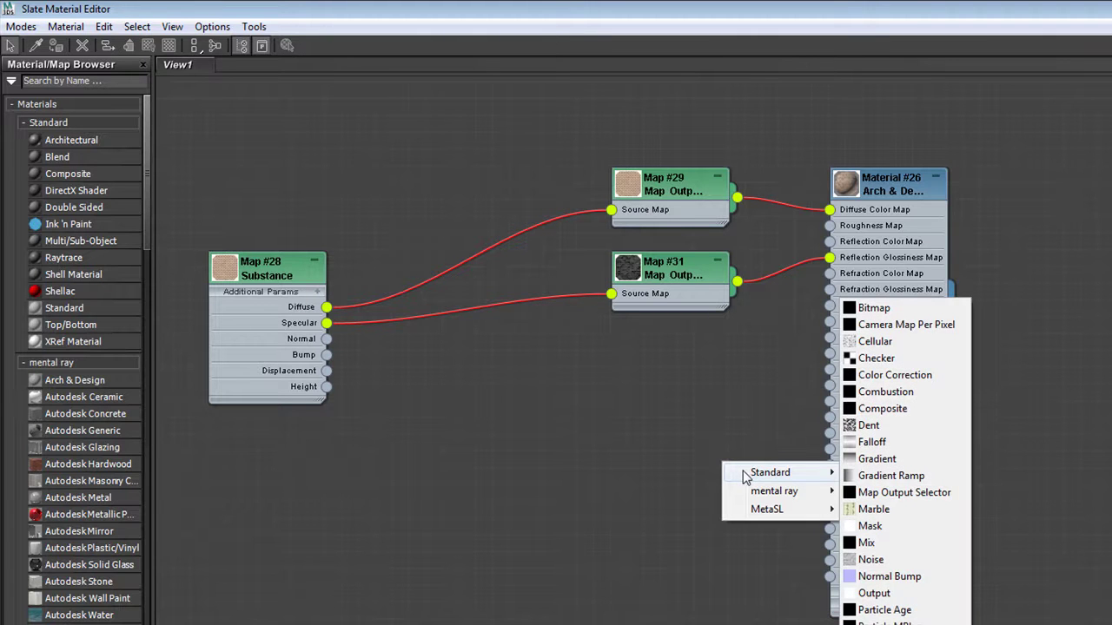
{"action": "left_click", "coordinate": [877, 576]}
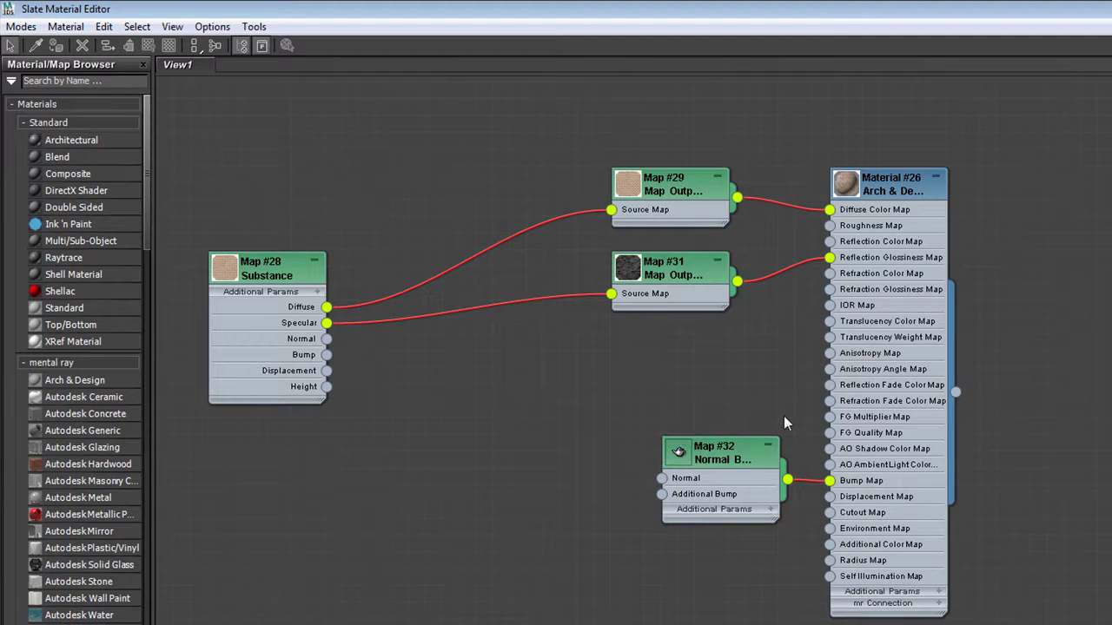
{"action": "left_click", "coordinate": [682, 447]}
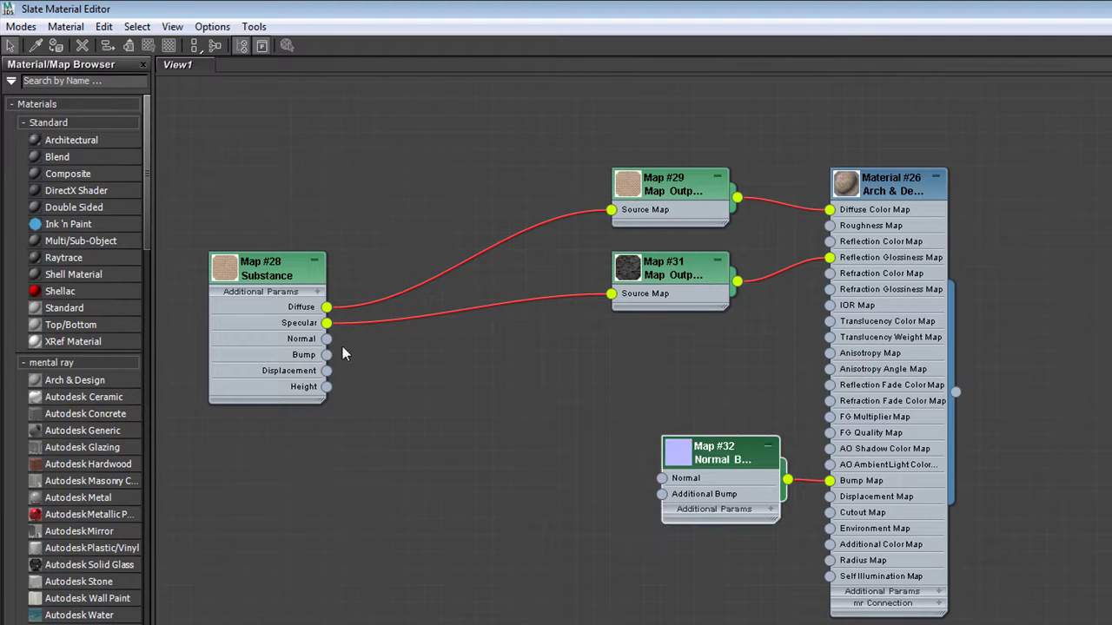
{"action": "left_click_drag", "start_coordinate": [327, 339], "coordinate": [665, 480]}
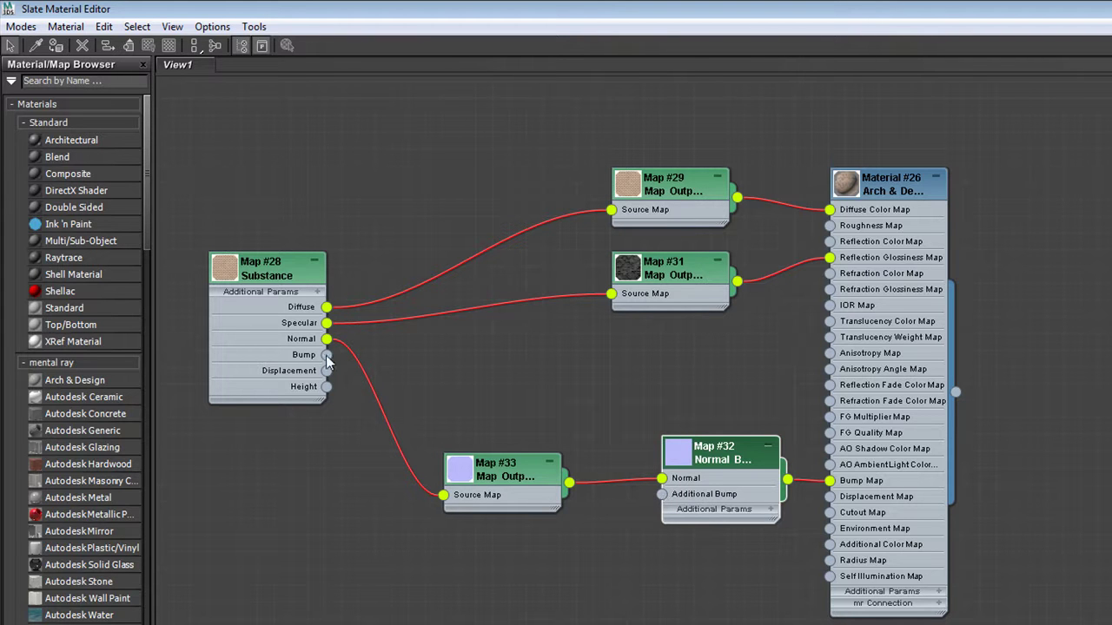
{"action": "left_click_drag", "start_coordinate": [327, 355], "coordinate": [662, 494]}
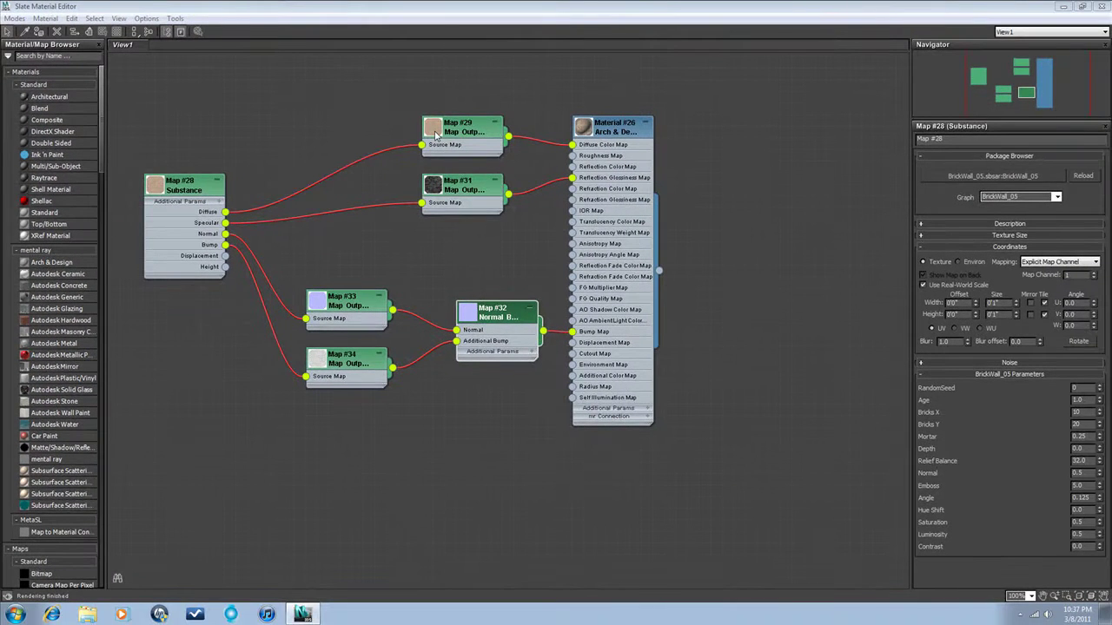
- Switch to the Compact Material Editor and open an enlarged preview of the brick wall Substance map
{"action": "double_click", "coordinate": [467, 132]}
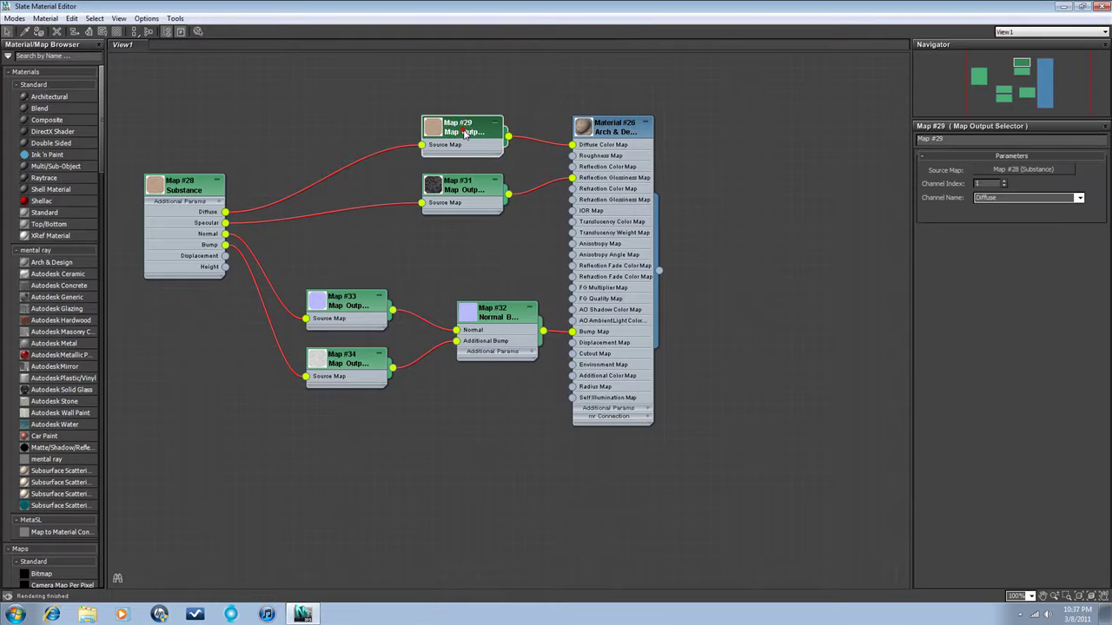
{"action": "double_click", "coordinate": [197, 183]}
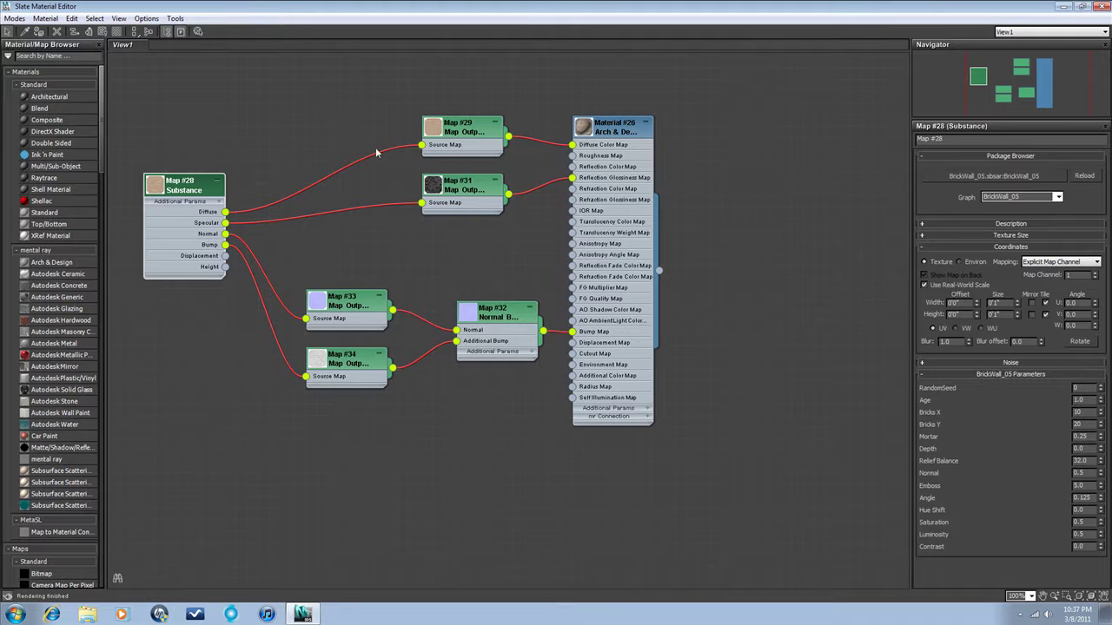
{"action": "left_click", "coordinate": [14, 18]}
{"action": "left_click", "coordinate": [43, 32]}
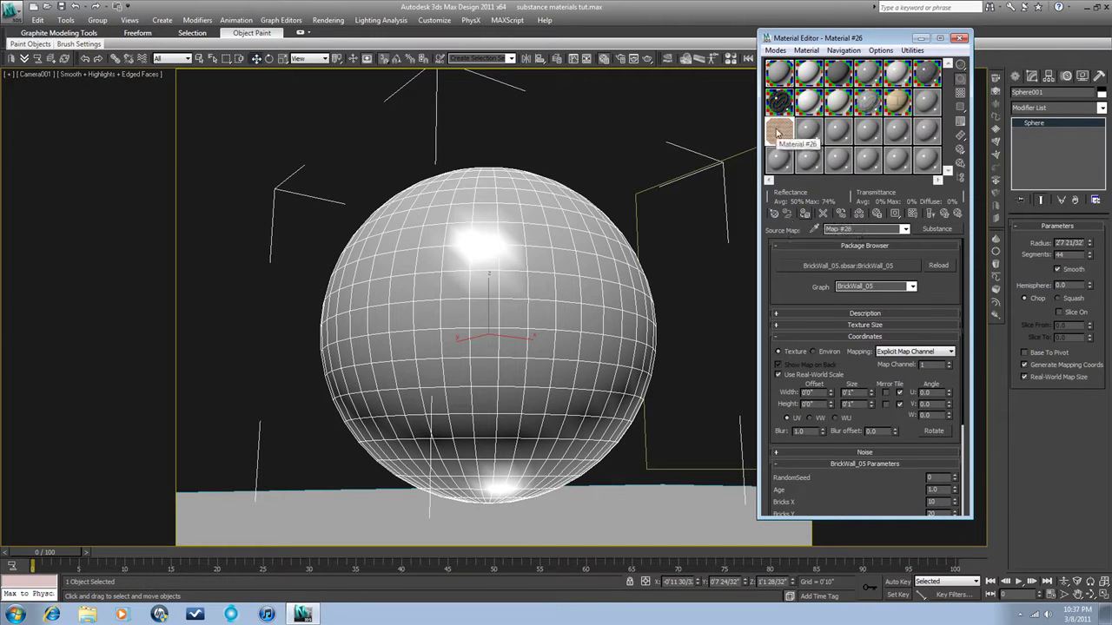
{"action": "left_click_drag", "start_coordinate": [865, 367], "coordinate": [847, 199]}
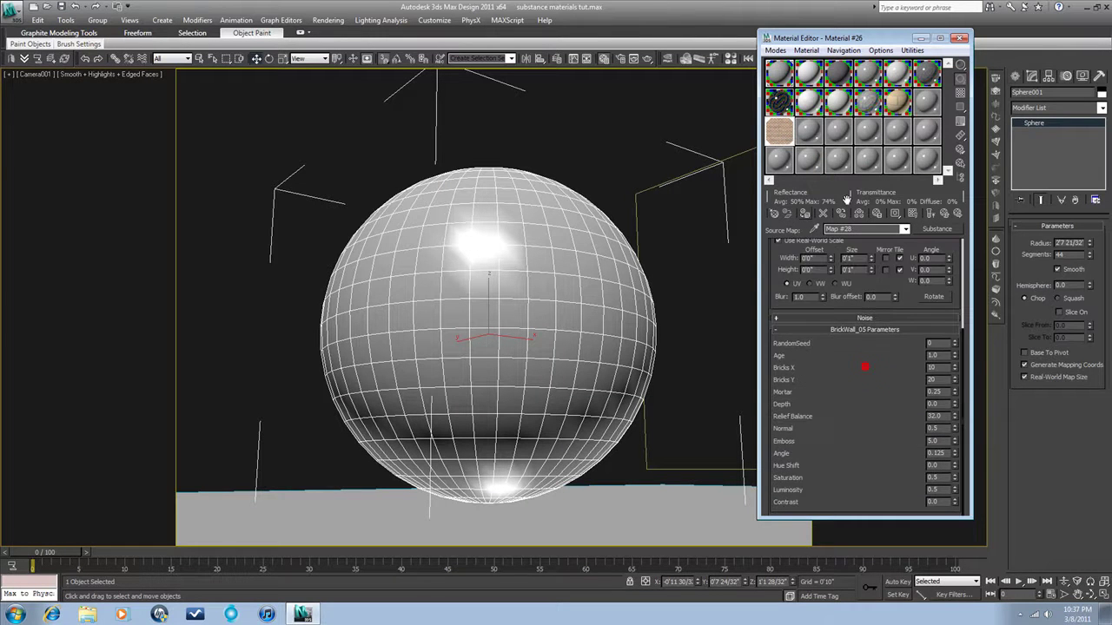
{"action": "double_click", "coordinate": [779, 130]}
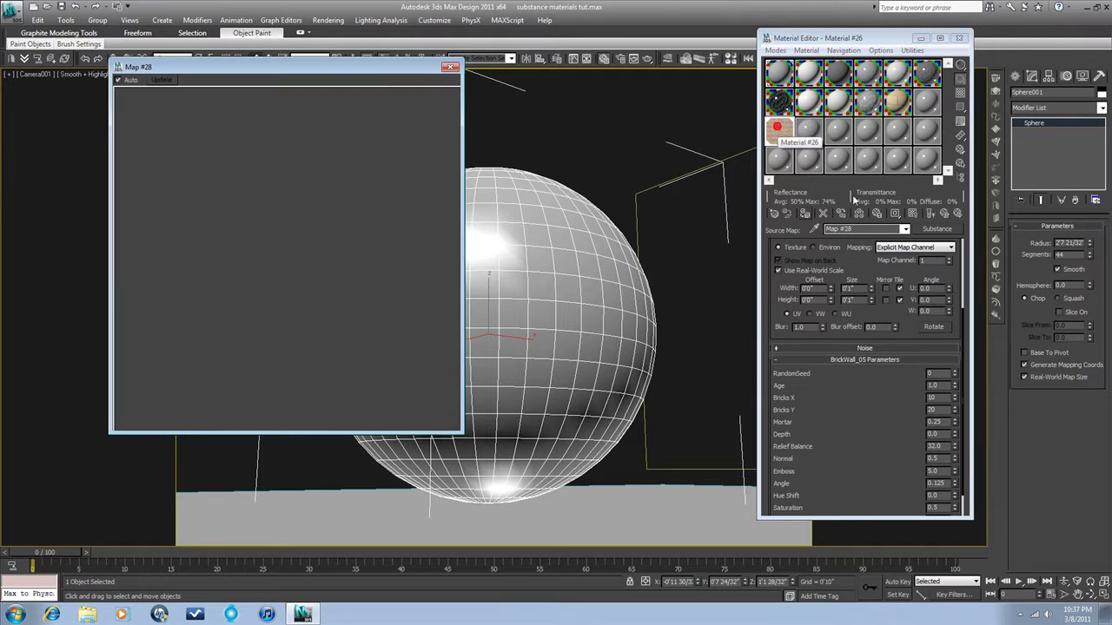
- Set the brick wall's Age to 0.5, Bricks X to 6 and Mortar to 1.0
{"action": "left_click", "coordinate": [935, 386]}
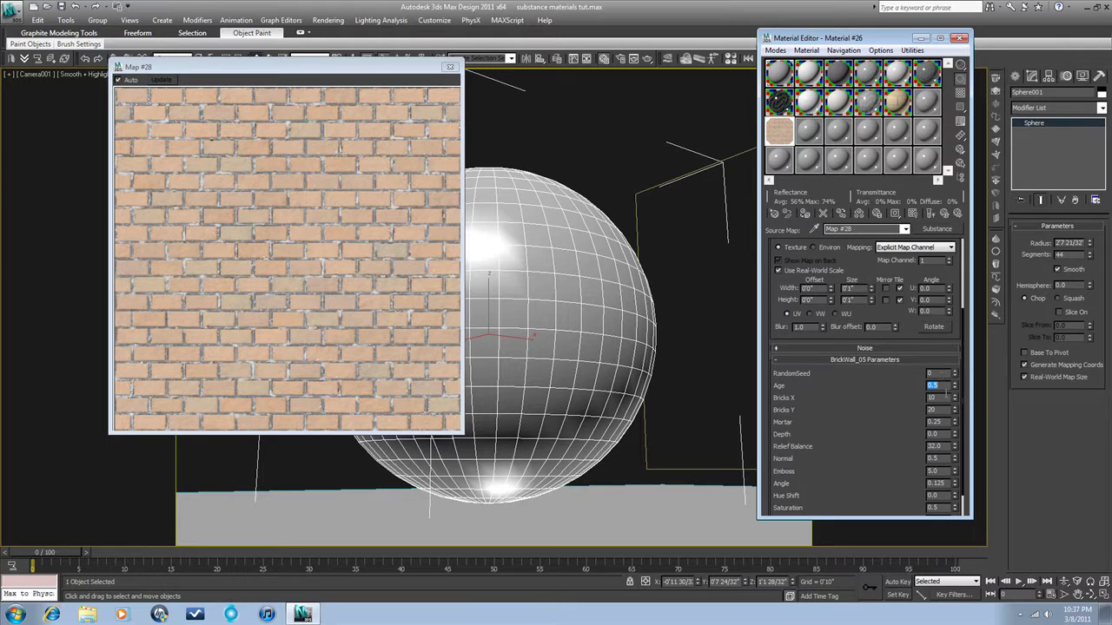
{"action": "left_click", "coordinate": [934, 397]}
{"action": "type", "text": "6"}
{"action": "key", "text": "Return"}
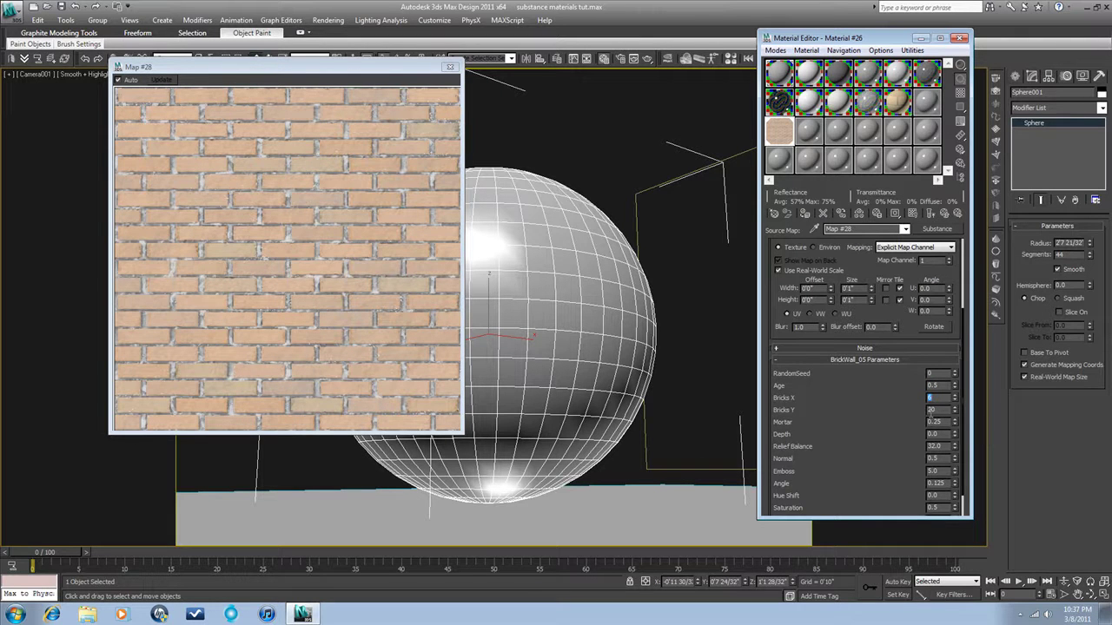
{"action": "double_click", "coordinate": [939, 422]}
{"action": "type", "text": "1.0"}
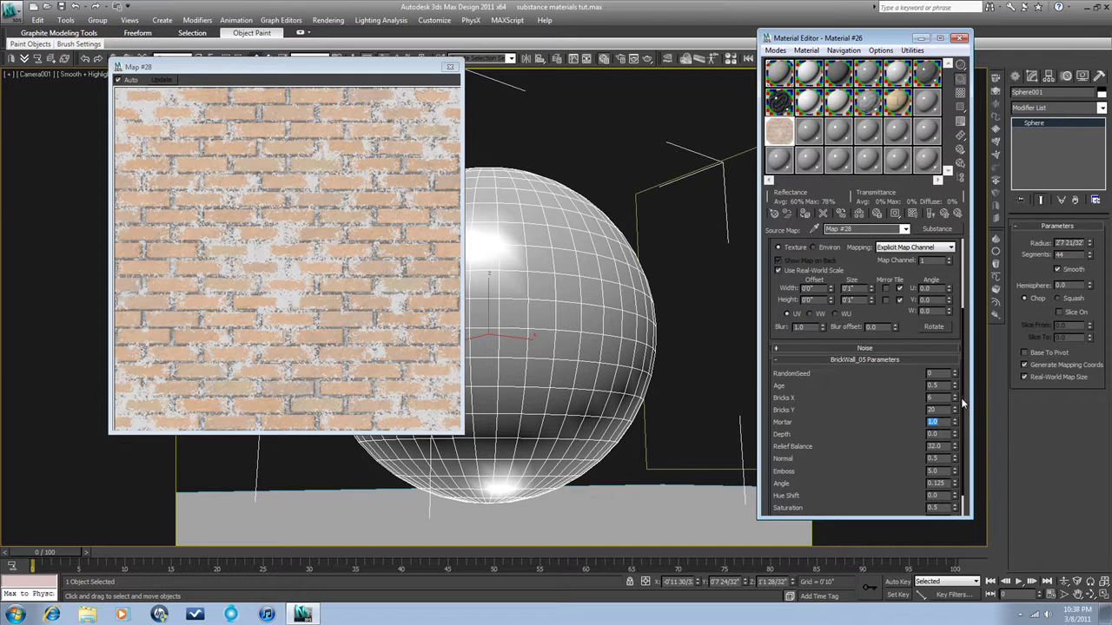
- Try a different Hue Shift and a Saturation of 0.7 on the brick wall, and return Saturation to 0.5
{"action": "scroll", "coordinate": [961, 404], "scroll_direction": "down", "scroll_amount": 2}
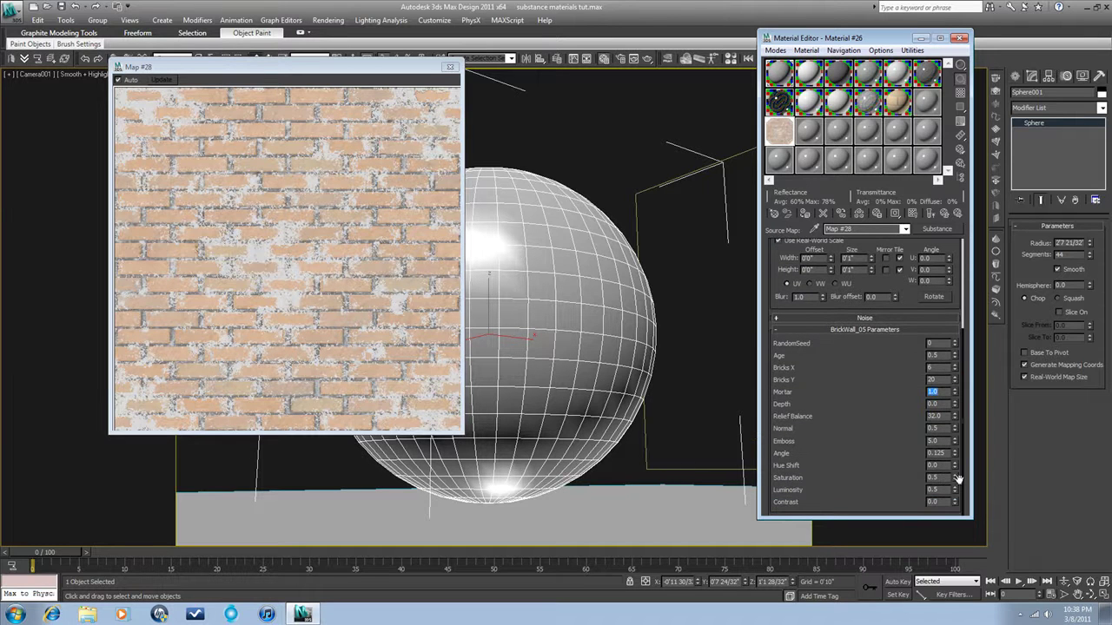
{"action": "left_click", "coordinate": [939, 465]}
{"action": "type", "text": "0.2"}
{"action": "key", "text": "Return"}
{"action": "key", "text": "Tab"}
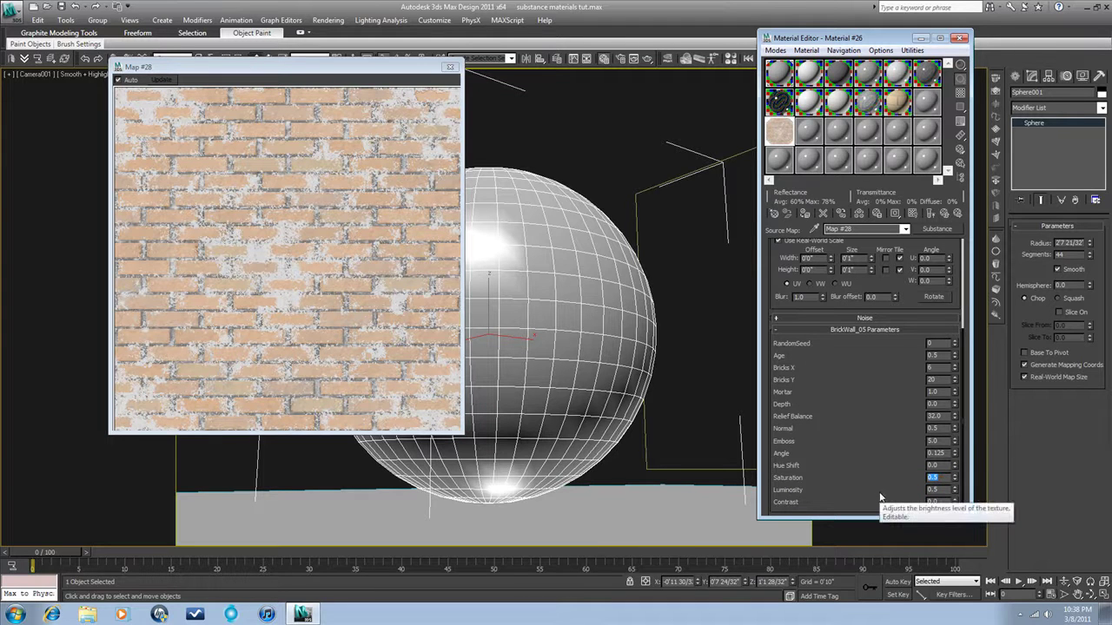
{"action": "type", "text": "0.2"}
{"action": "key", "text": "Return"}
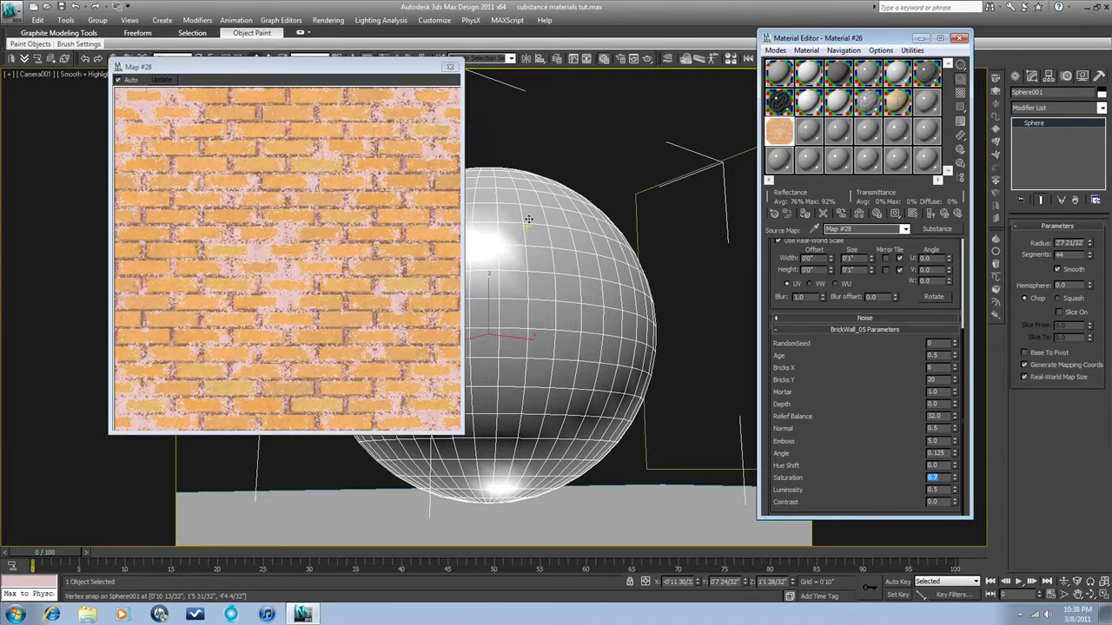
{"action": "type", "text": "-1"}
{"action": "key", "text": "Return"}
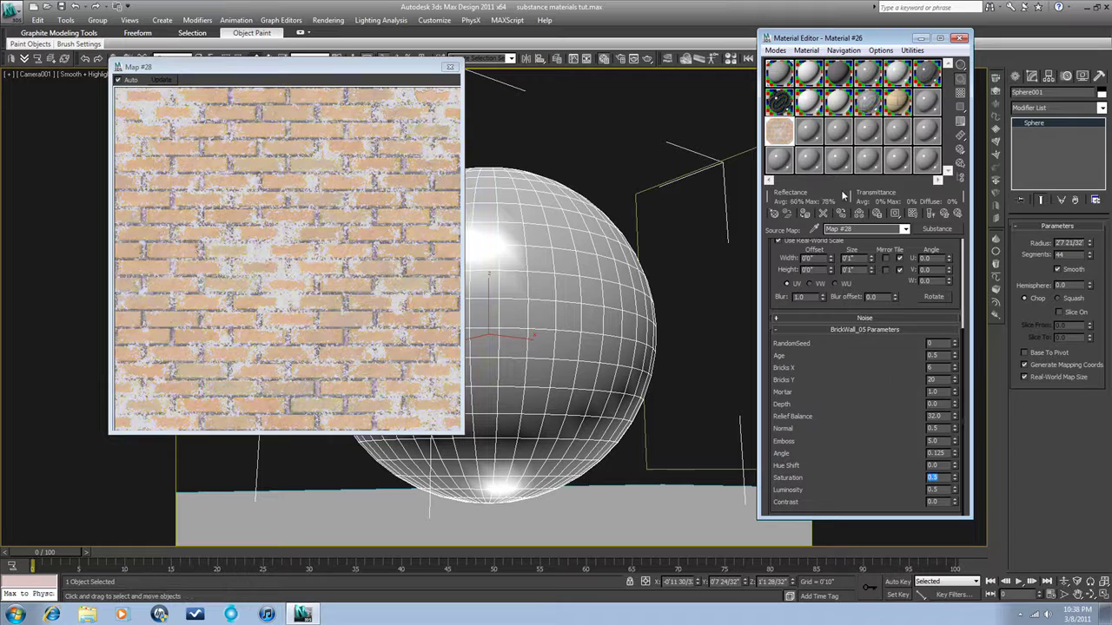
- Examine the diffuse and reflection glossiness Map Output Selectors, including the available channel names, and review the source brick wall's parameters
{"action": "left_click", "coordinate": [944, 214]}
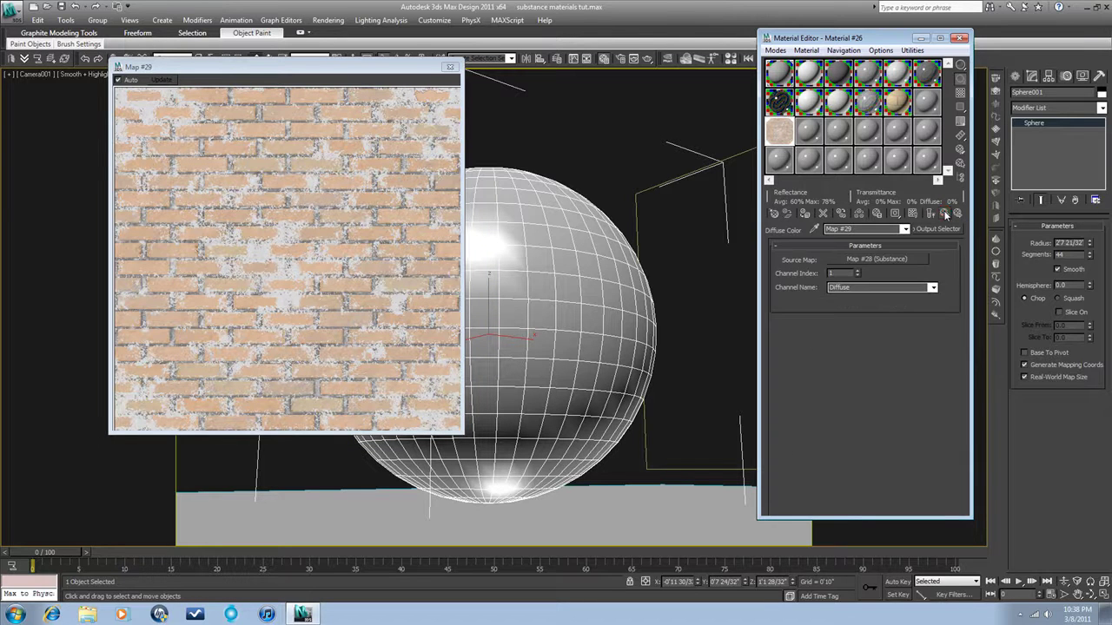
{"action": "left_click", "coordinate": [944, 214]}
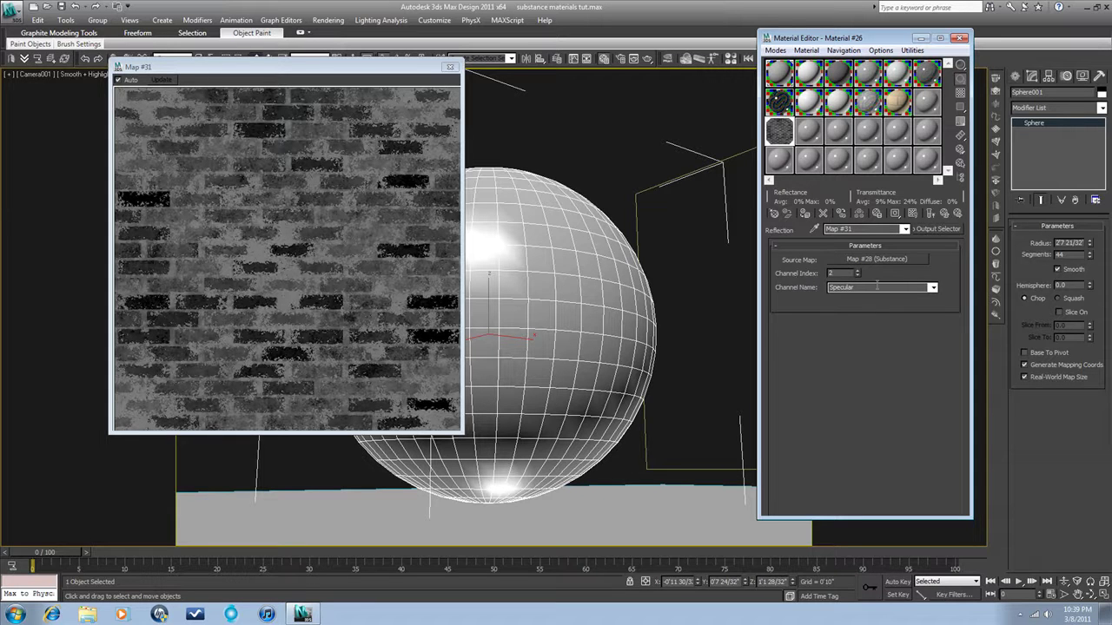
{"action": "left_click", "coordinate": [932, 288]}
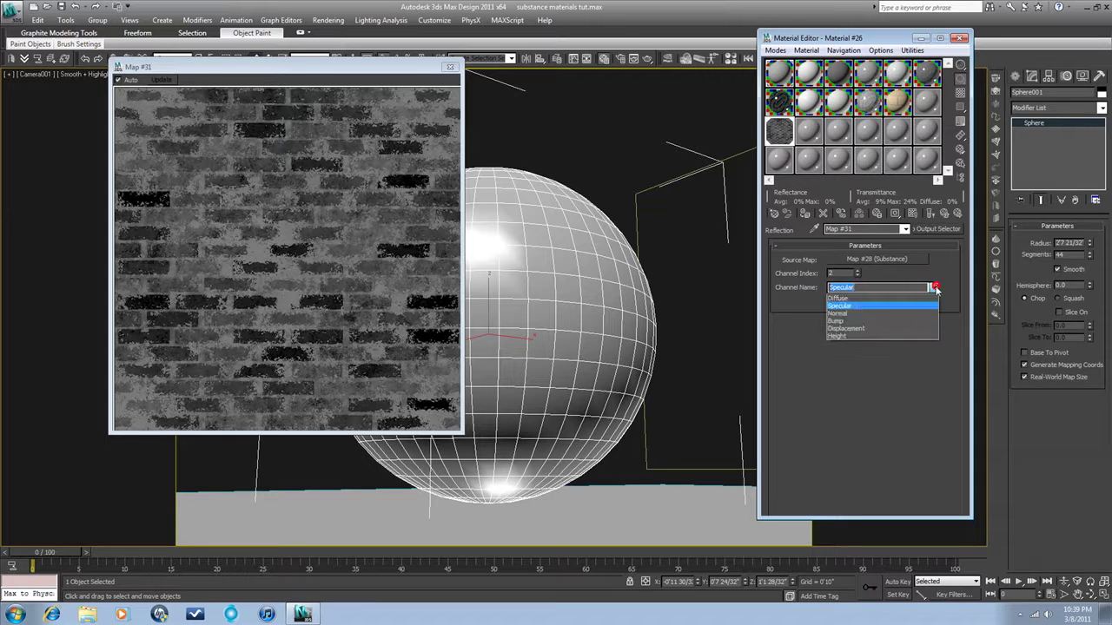
{"action": "left_click", "coordinate": [856, 306]}
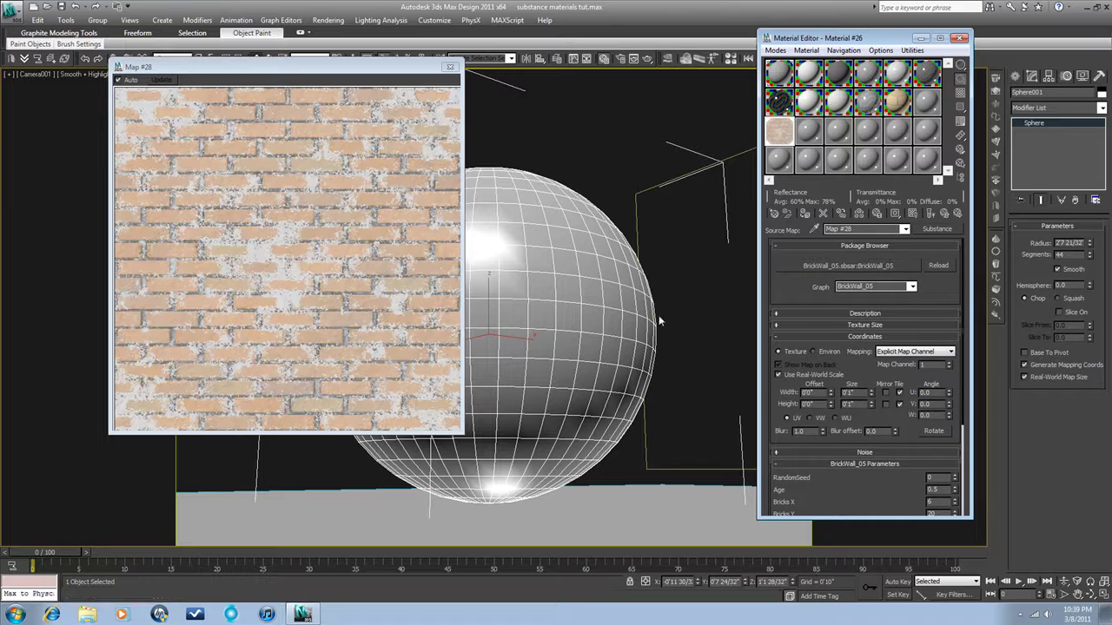
{"action": "left_click_drag", "start_coordinate": [899, 372], "coordinate": [898, 219]}
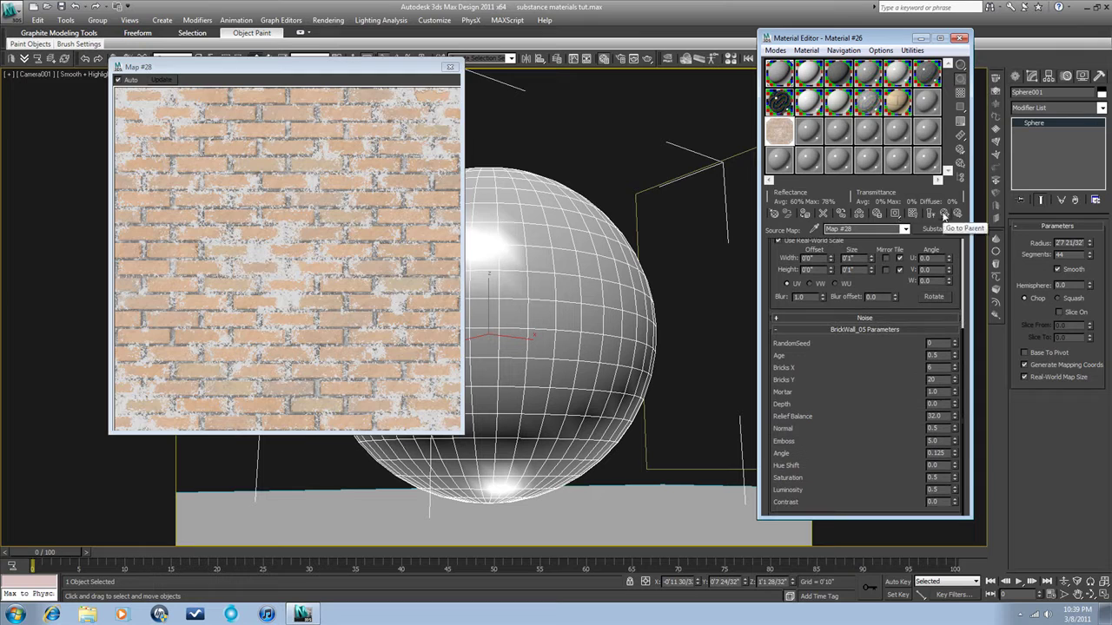
- Open the diffuse color's source Substance map and browse the Substance archive files without loading another one
{"action": "left_click", "coordinate": [944, 216]}
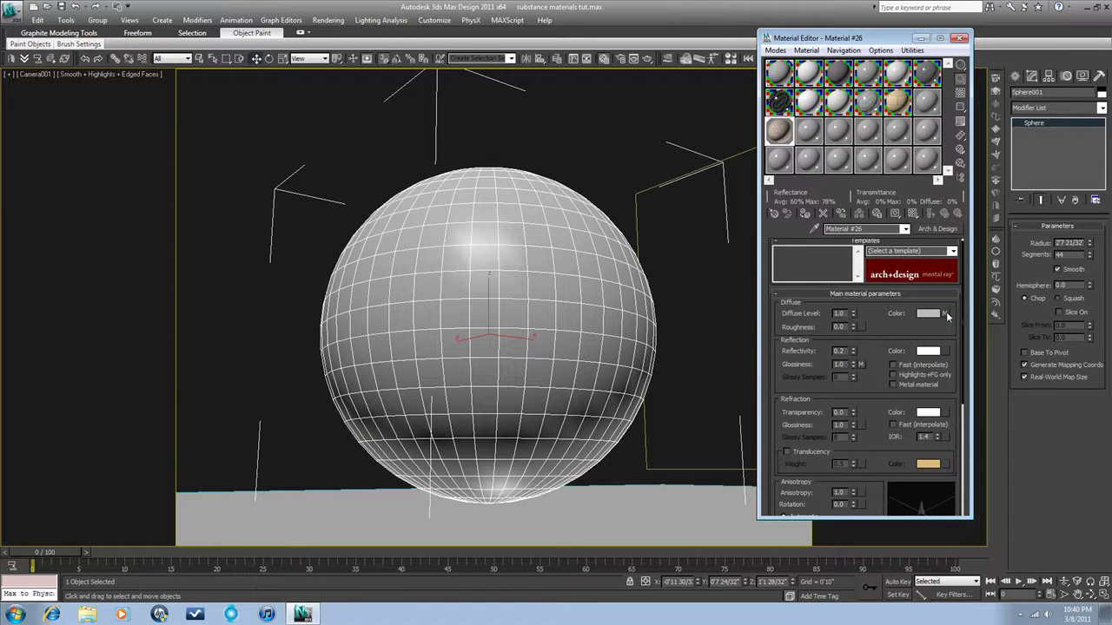
{"action": "left_click", "coordinate": [947, 315]}
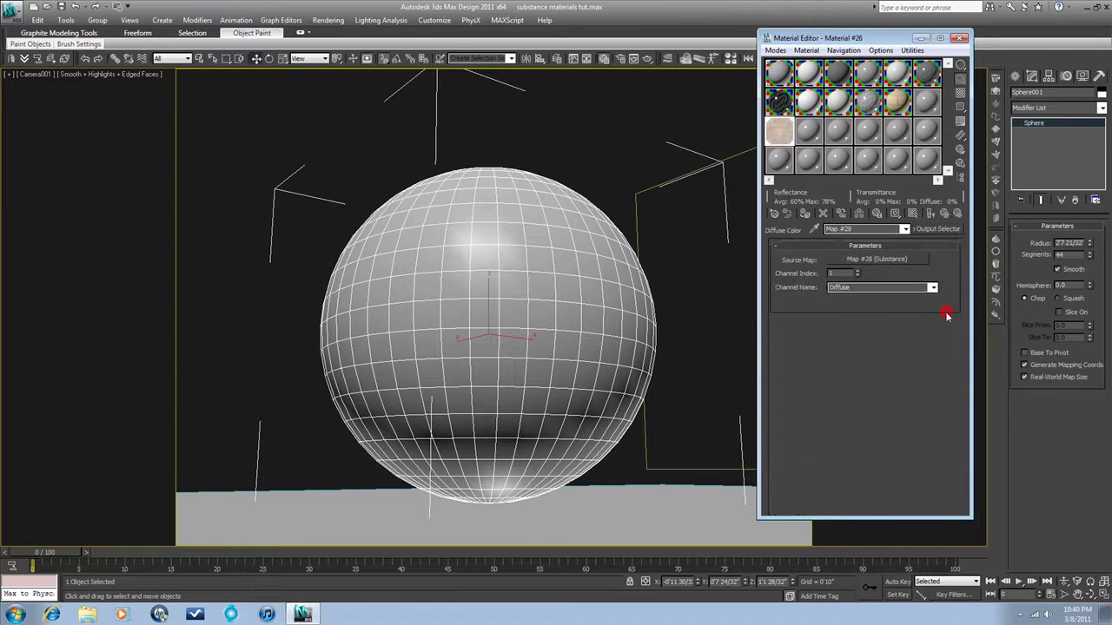
{"action": "left_click", "coordinate": [871, 258]}
{"action": "left_click", "coordinate": [903, 351]}
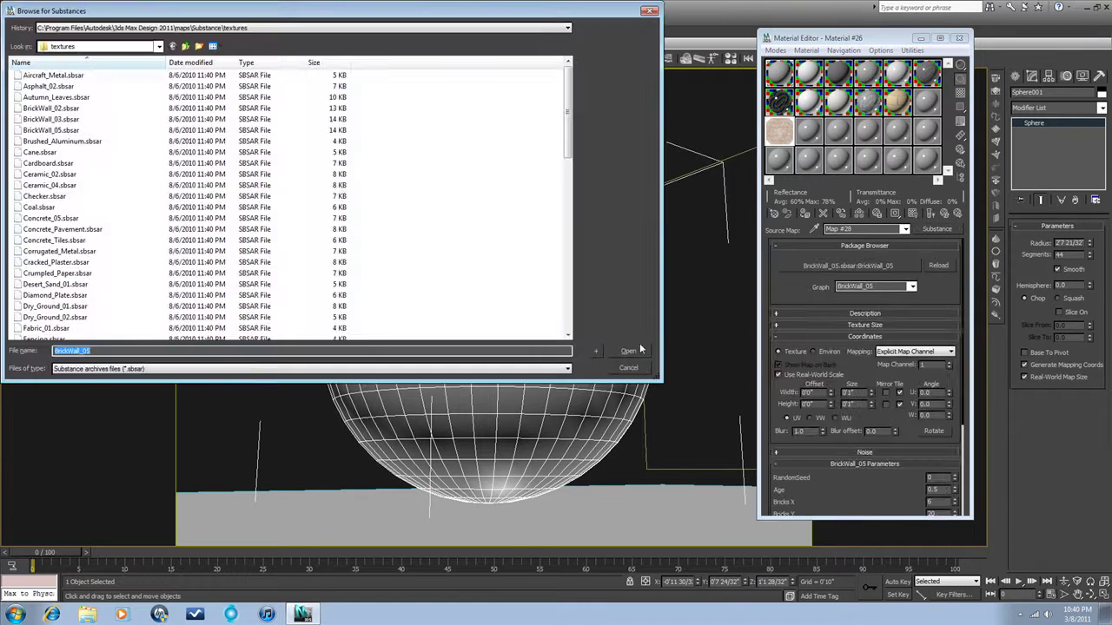
{"action": "left_click", "coordinate": [627, 368]}
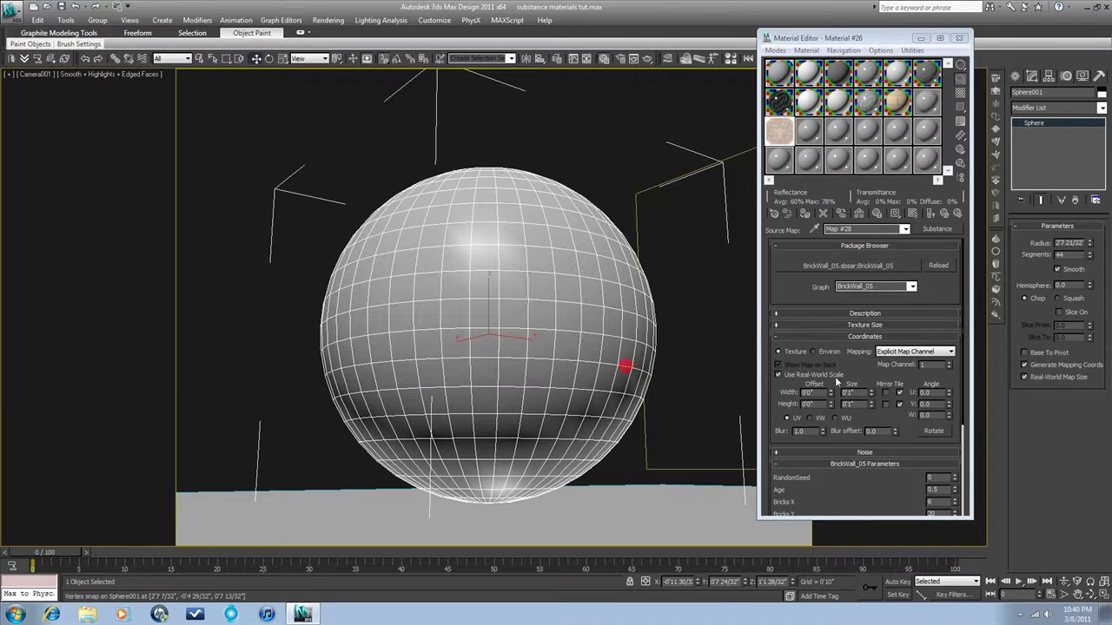
- Set the brick wall map's real-world size to 8' in both width and height
{"action": "double_click", "coordinate": [848, 392]}
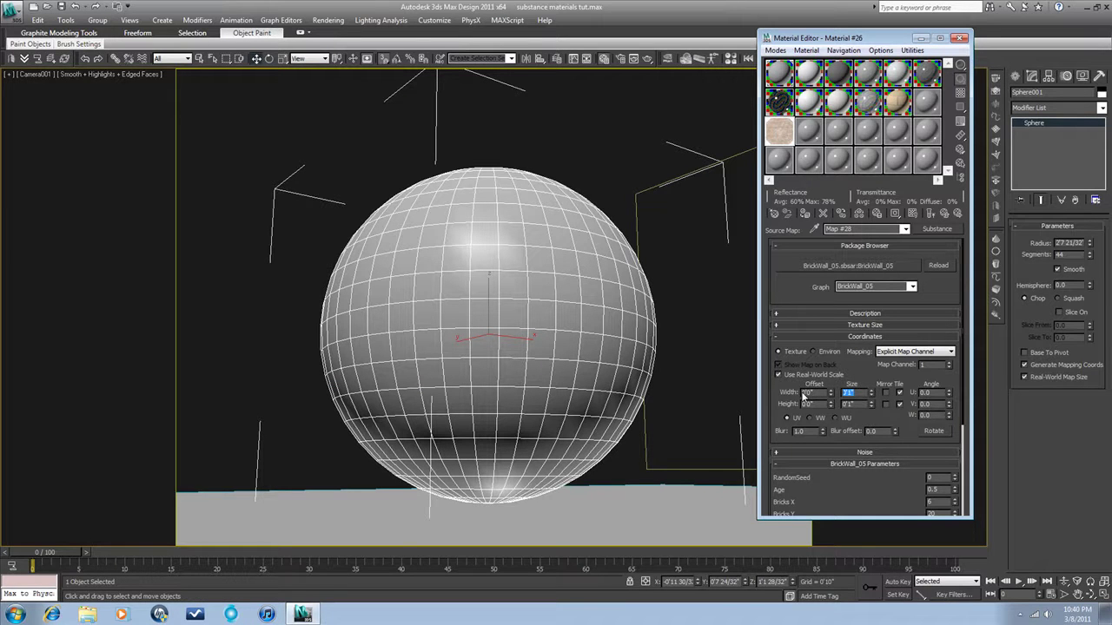
{"action": "type", "text": "8'"}
{"action": "double_click", "coordinate": [857, 404]}
{"action": "type", "text": "8'"}
{"action": "key", "text": "Return"}
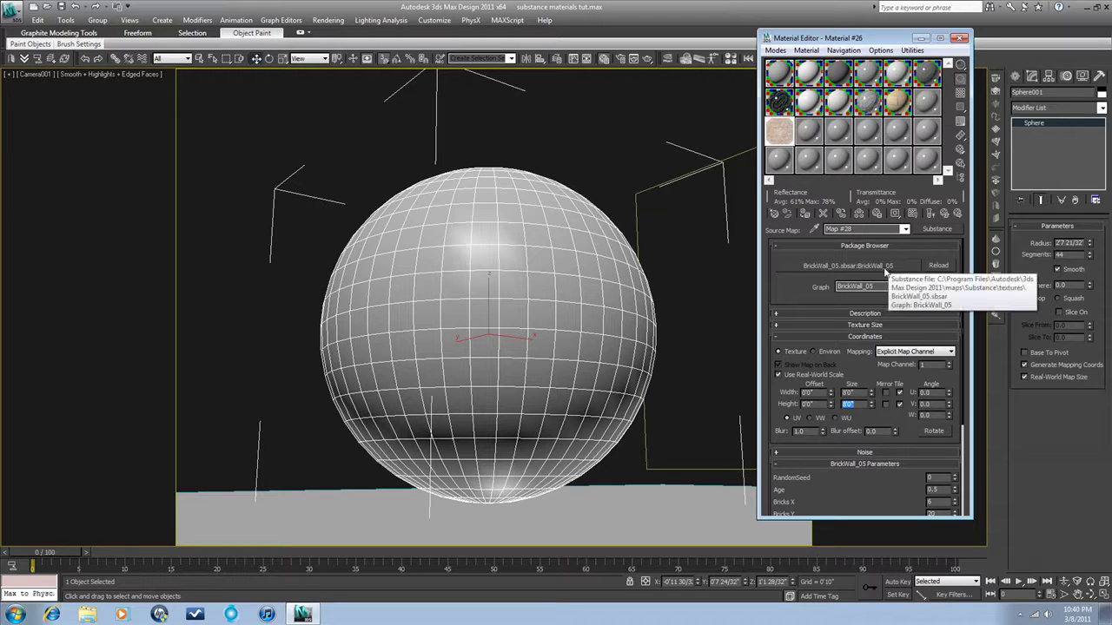
- Show the brick map on the sphere in the viewport without edged faces, and render the Camera001 view
{"action": "left_click", "coordinate": [912, 215]}
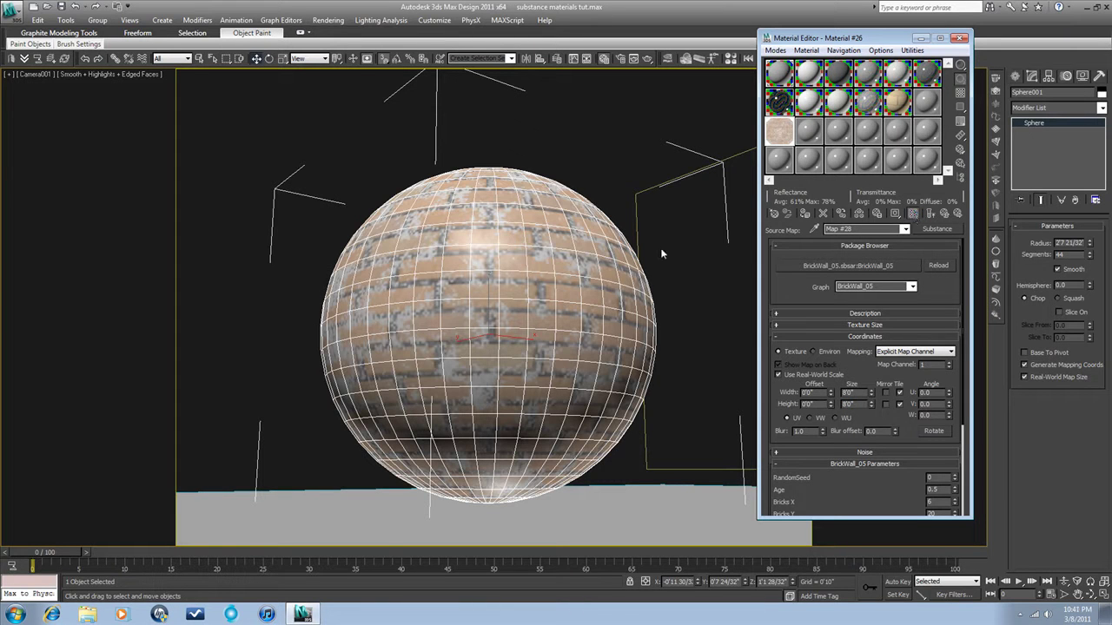
{"action": "key", "text": "F4"}
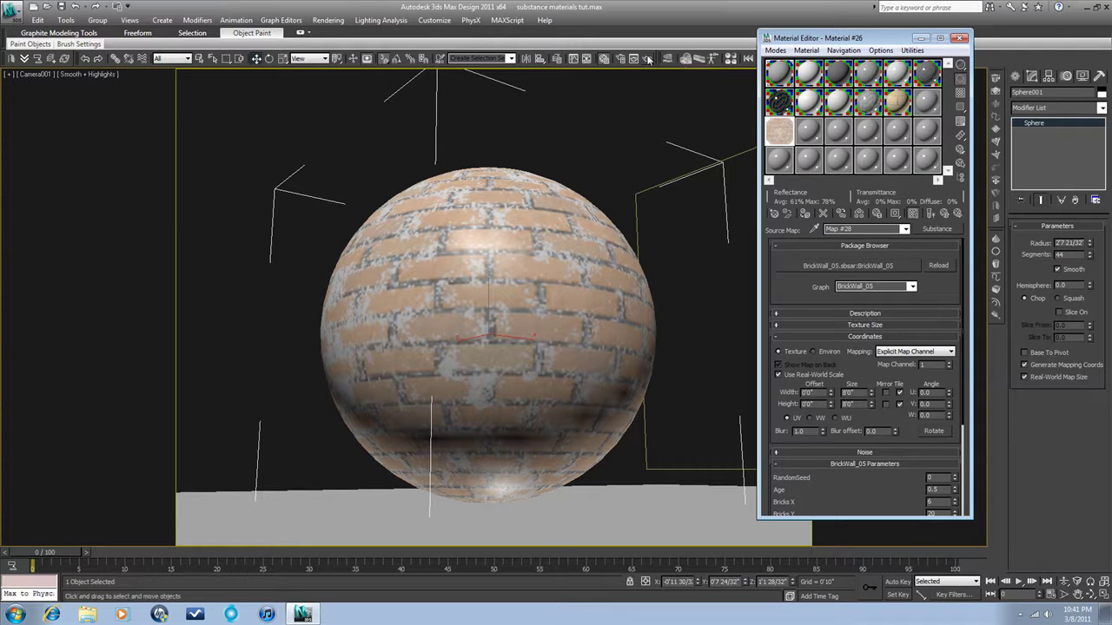
{"action": "left_click", "coordinate": [648, 59]}
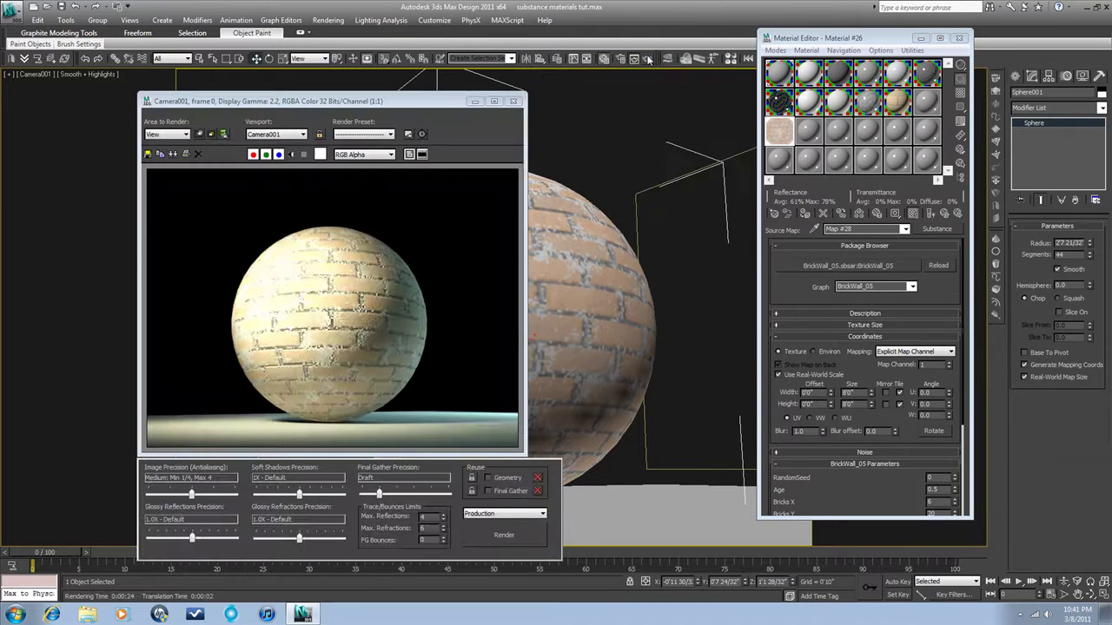